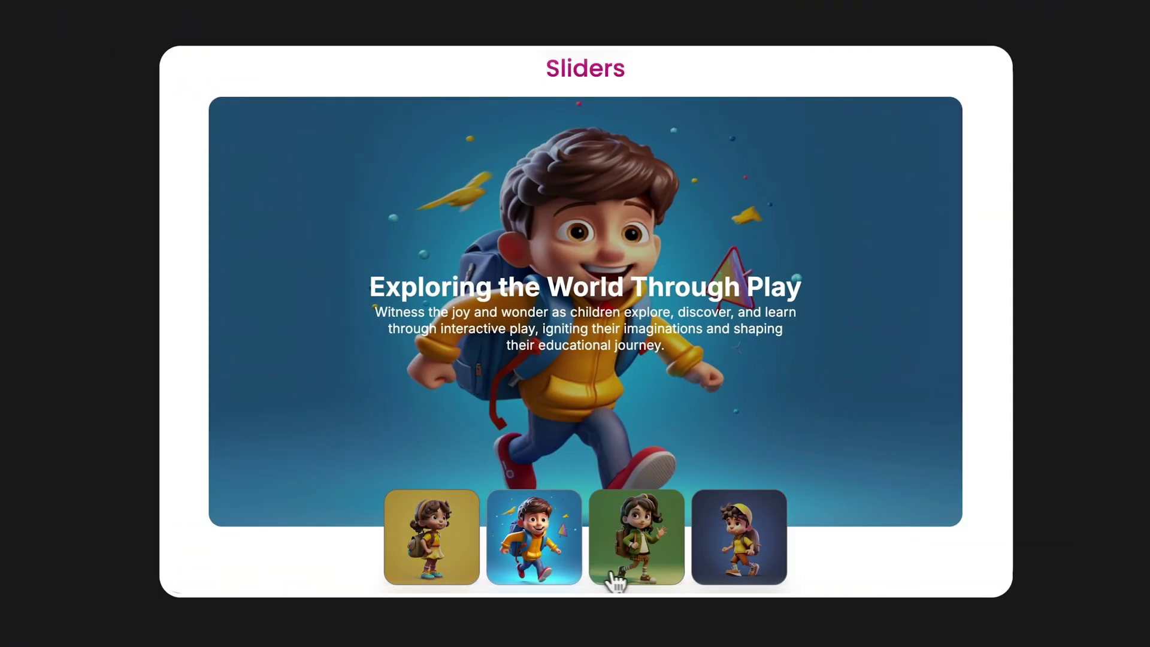
# Cycle through the cartoon-child slides using the thumbnails under the first slider
pyautogui.click(639, 567)
pyautogui.click(739, 559)
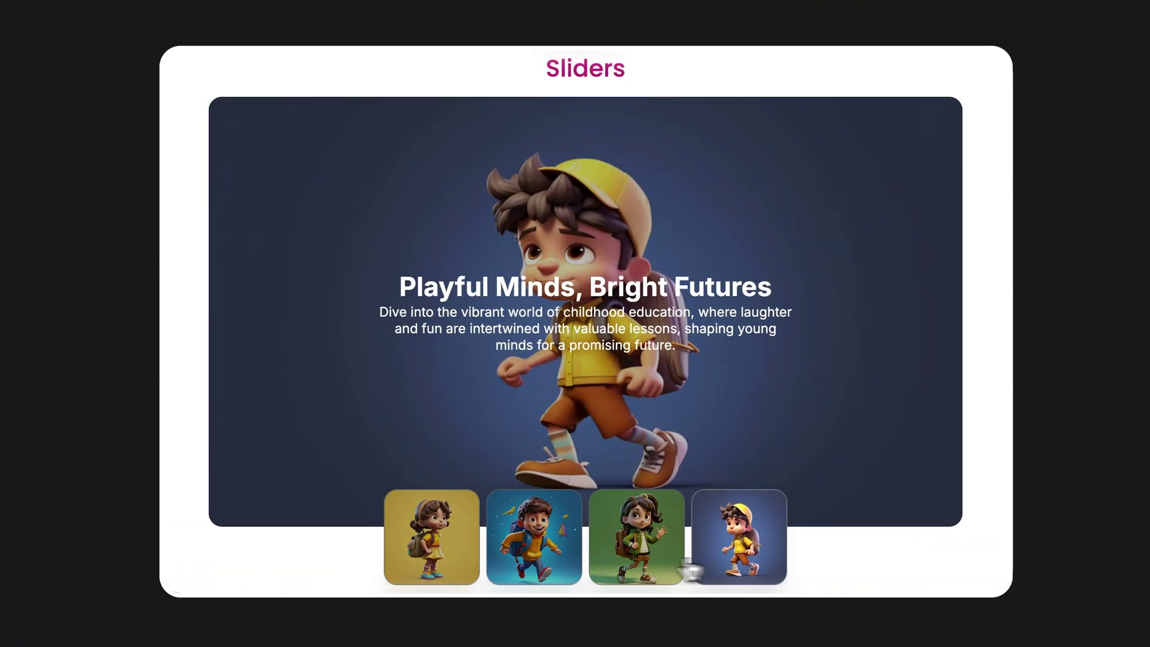
pyautogui.click(449, 560)
pyautogui.click(641, 555)
pyautogui.click(544, 559)
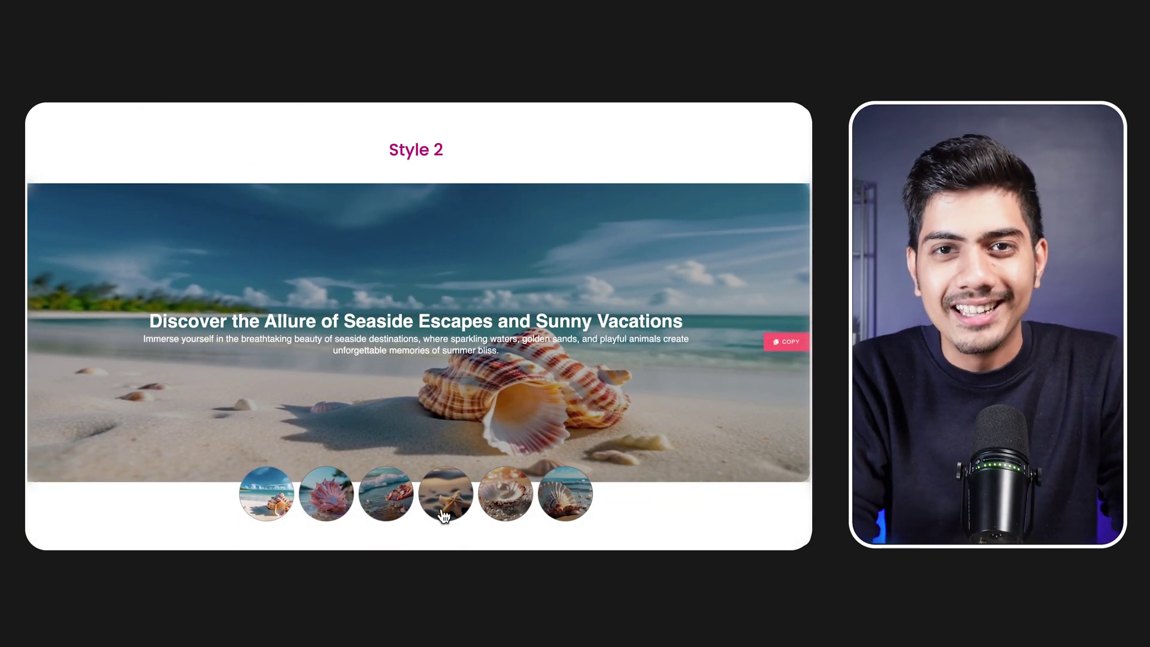
# Show the starfish slide in the Style 2 beach slider, then the Playful Minds, Bright Futures slide in Style 3
pyautogui.click(422, 524)
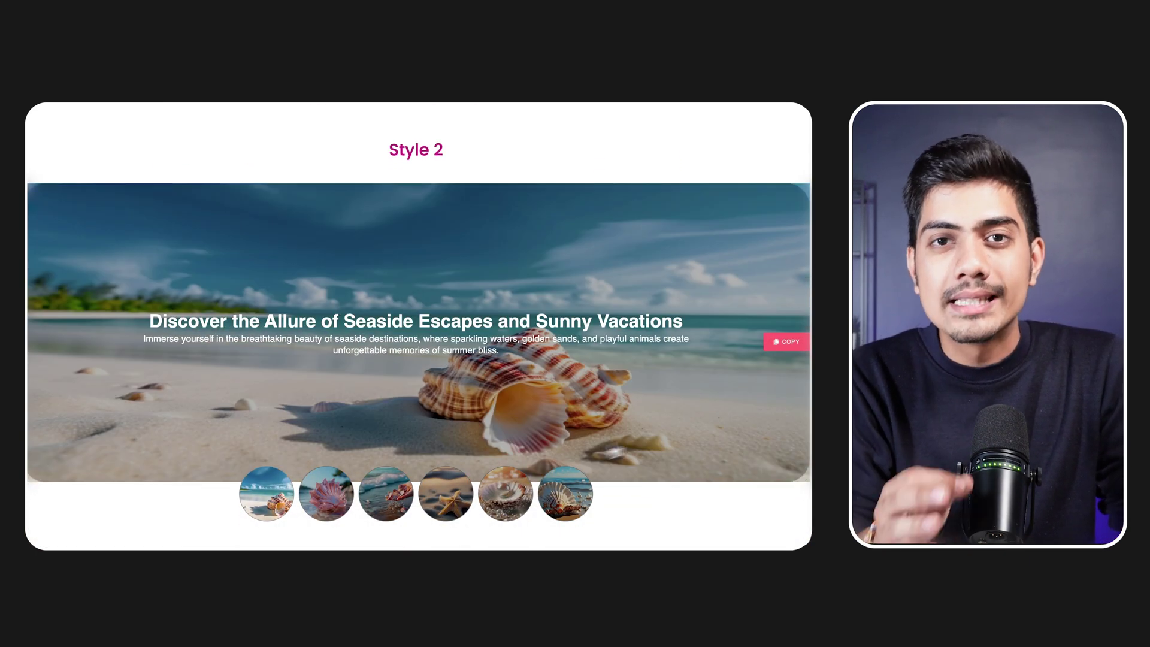
pyautogui.scroll(-2, 422, 524)
pyautogui.scroll(-6, 564, 505)
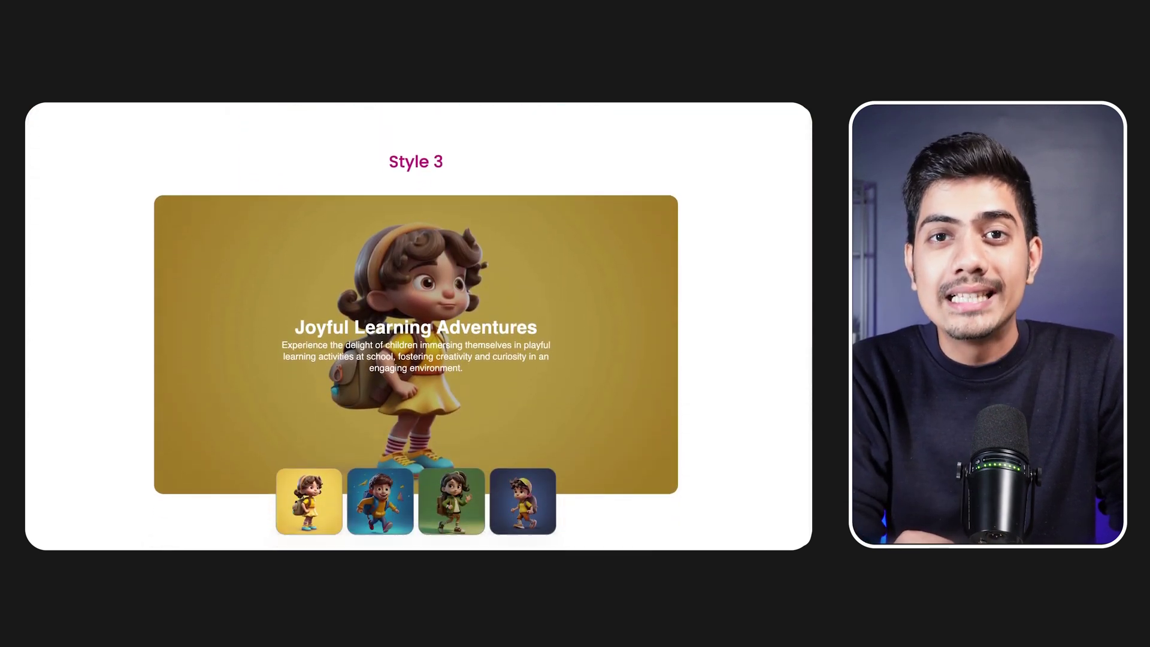
pyautogui.click(533, 479)
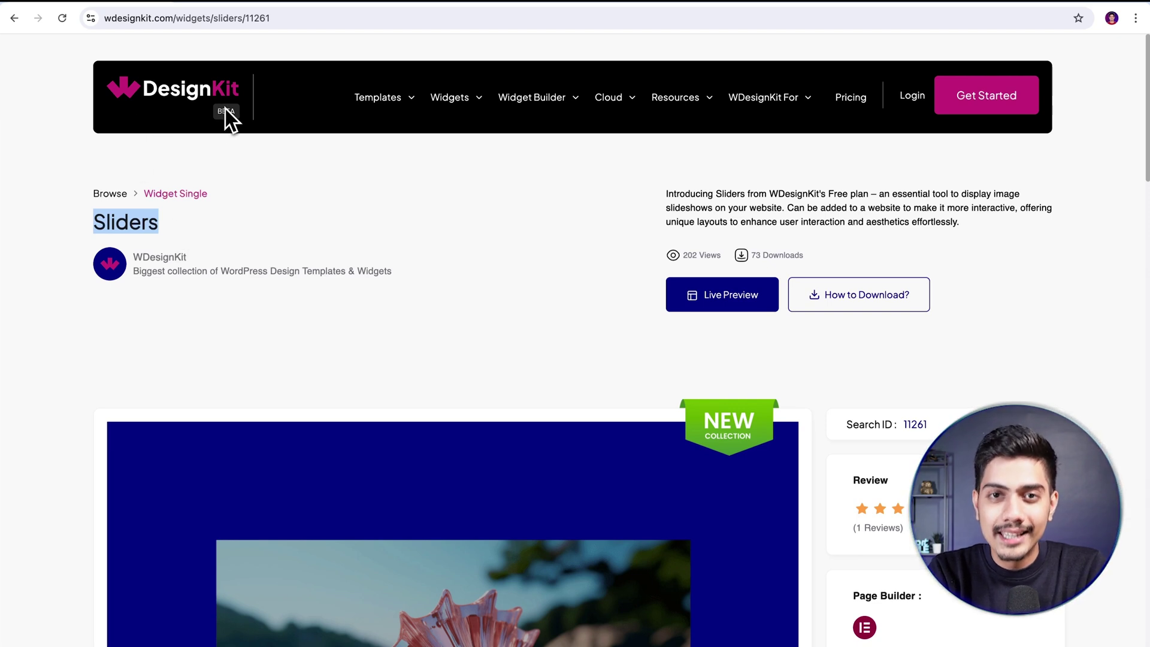
pyautogui.moveTo(386, 107)
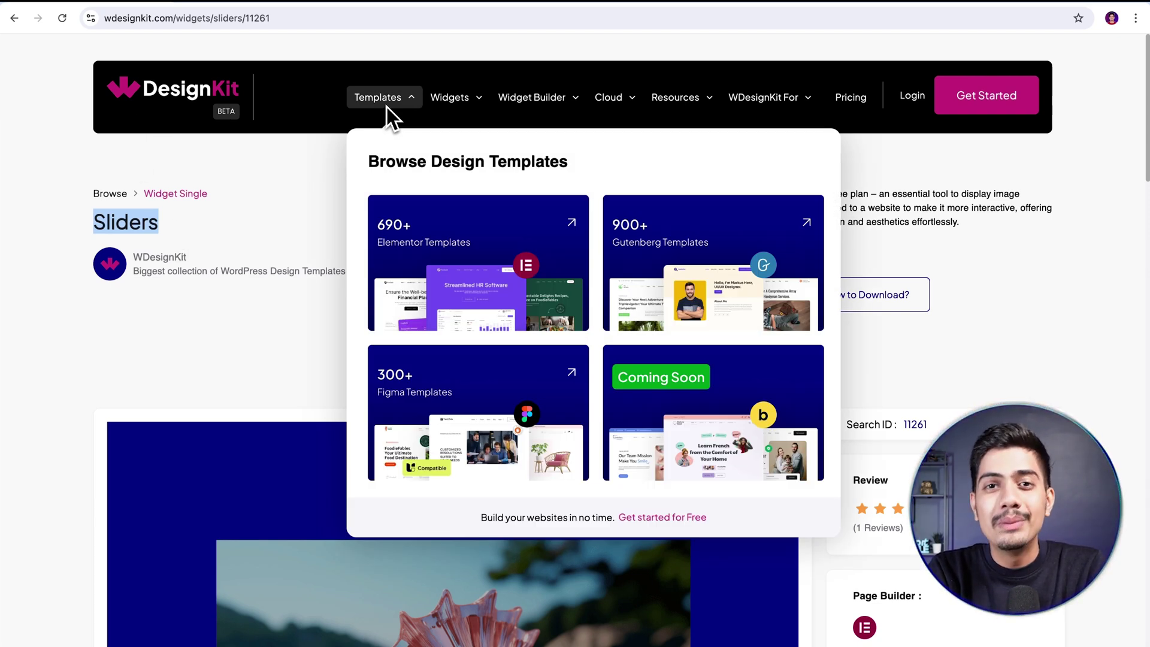
pyautogui.moveTo(455, 109)
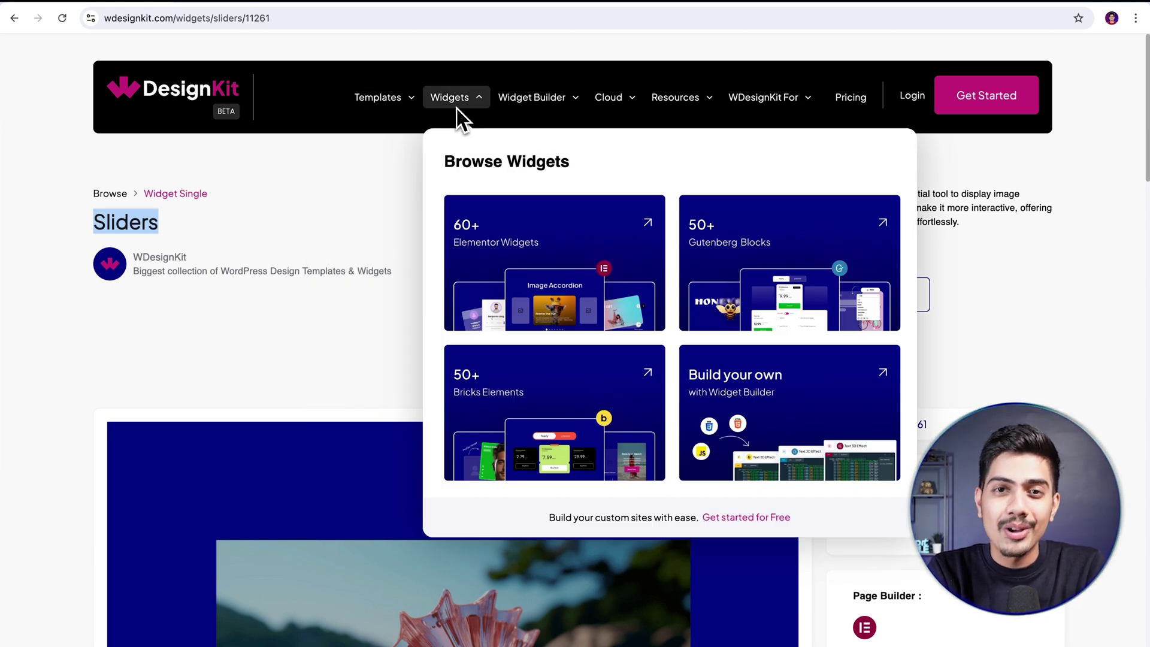
pyautogui.moveTo(620, 109)
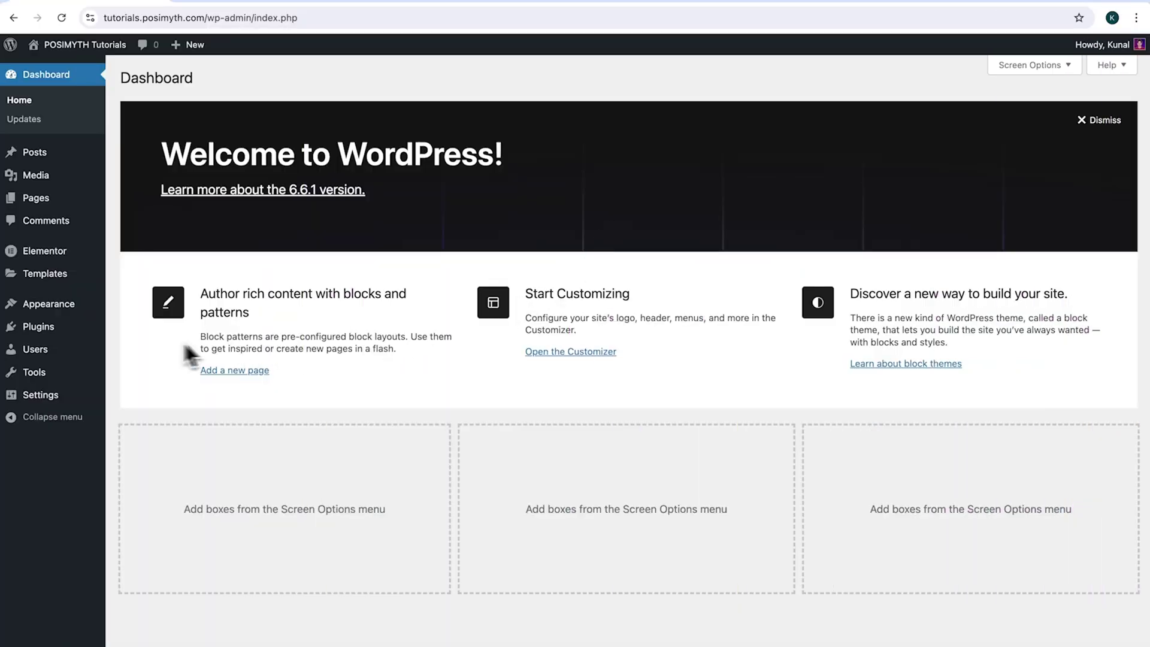
# Install and activate the 'wdesignkit' plugin, then confirm Nexter is the active theme
pyautogui.click(68, 329)
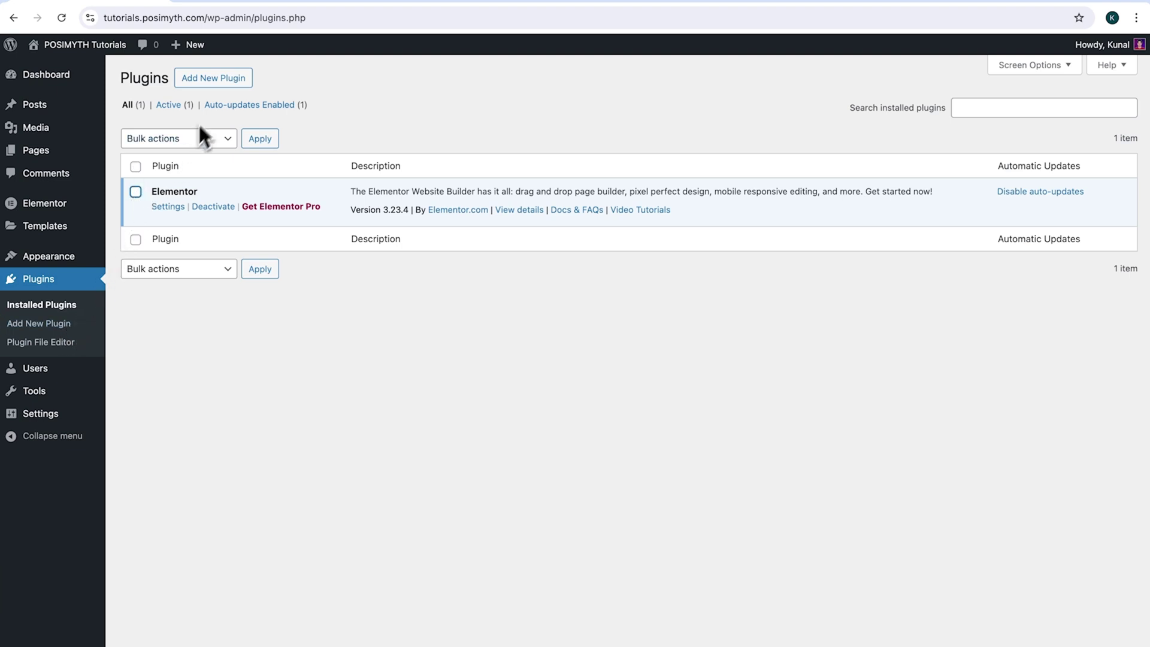
pyautogui.click(216, 87)
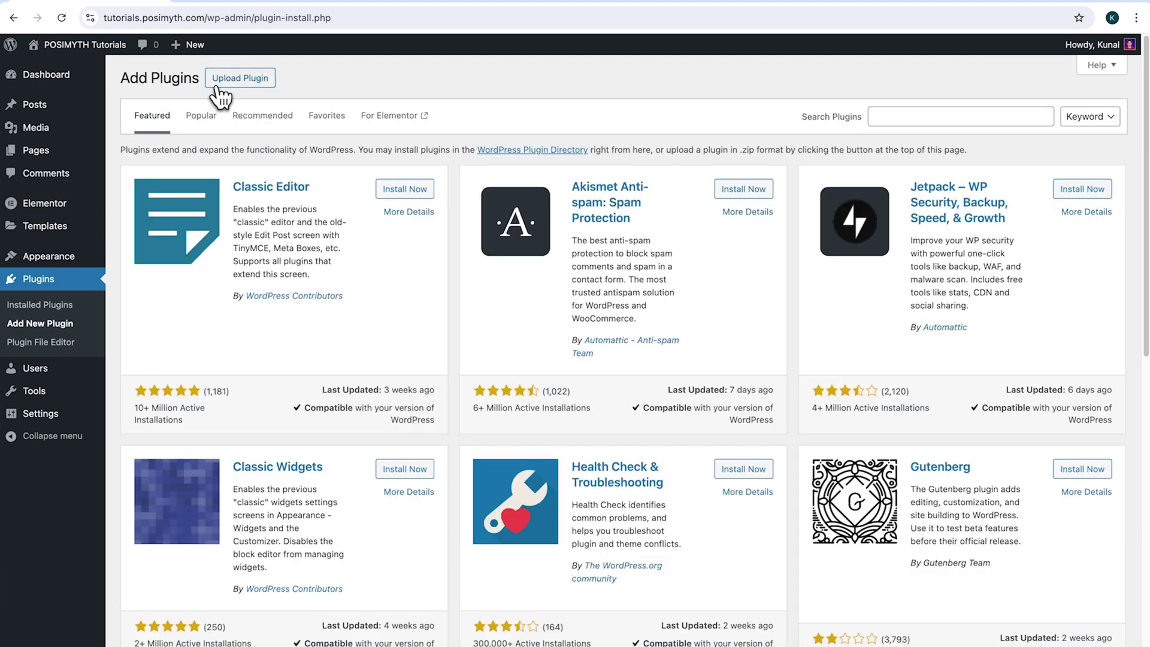
pyautogui.write('wdesignki')
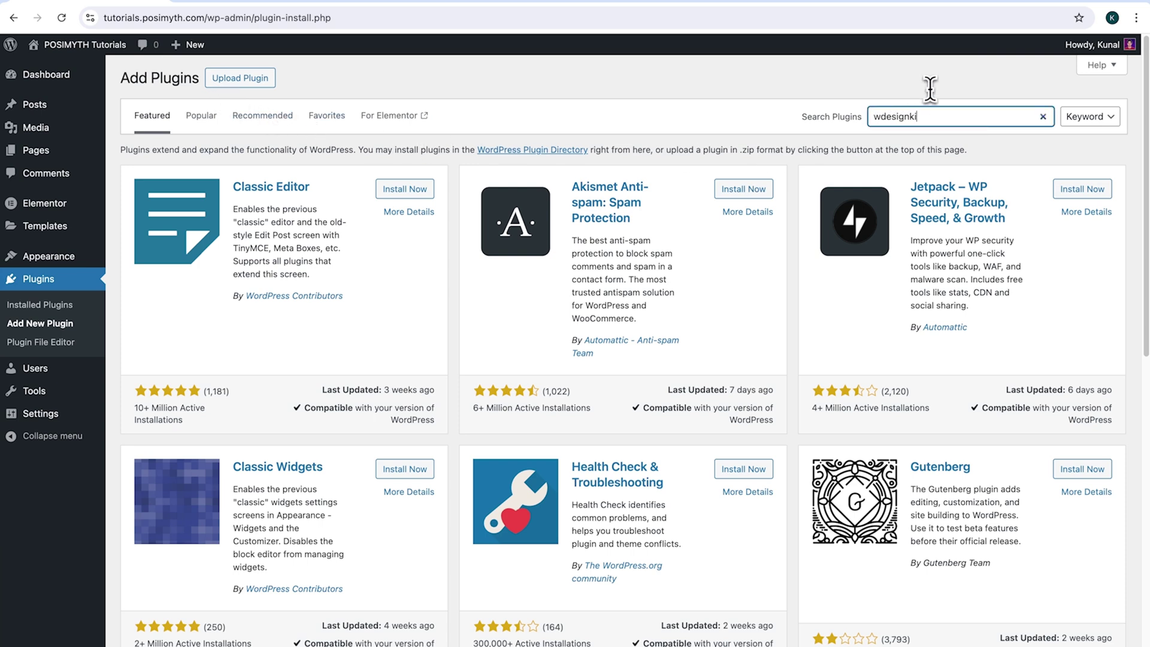
pyautogui.write('t')
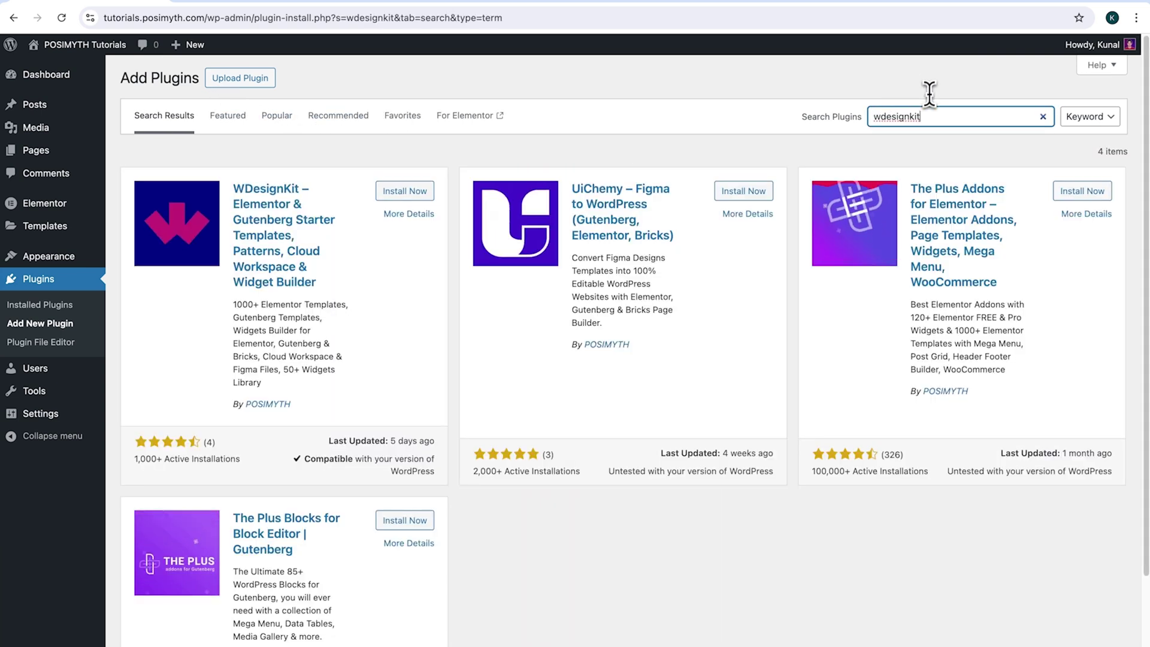
pyautogui.click(400, 201)
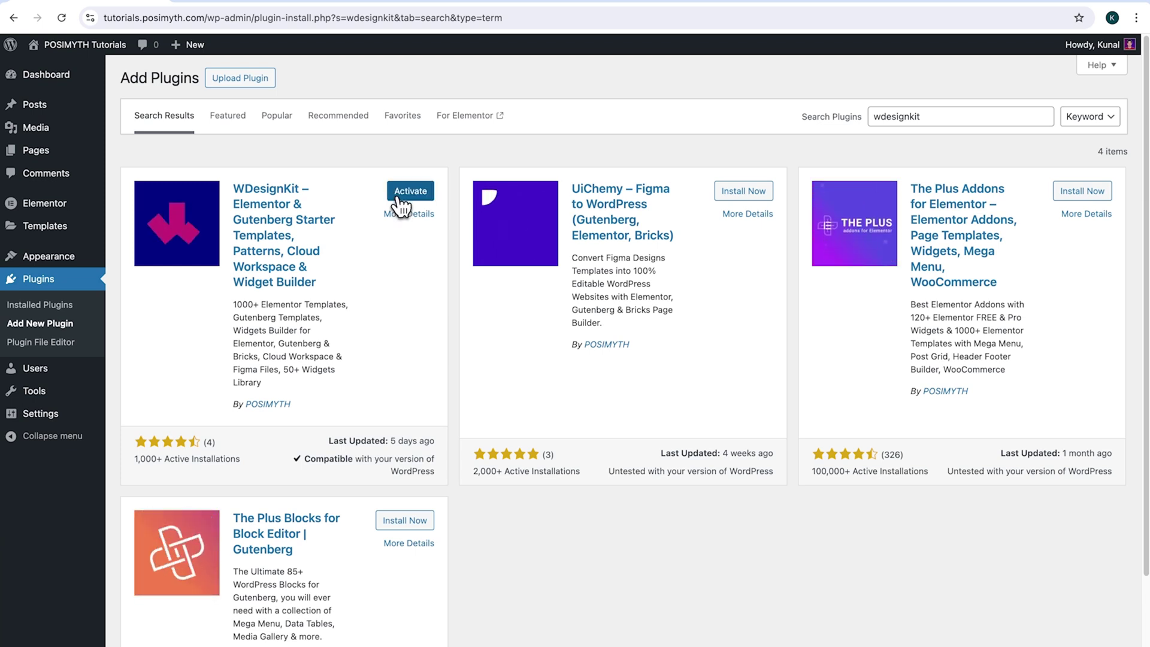
pyautogui.click(397, 195)
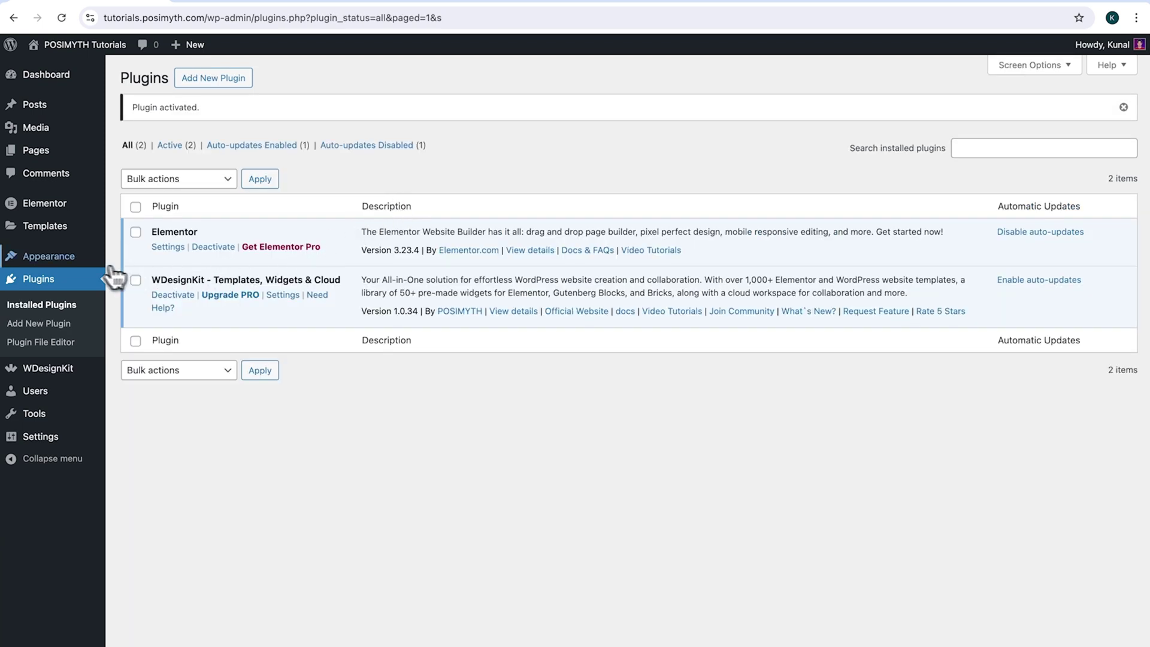
pyautogui.click(70, 257)
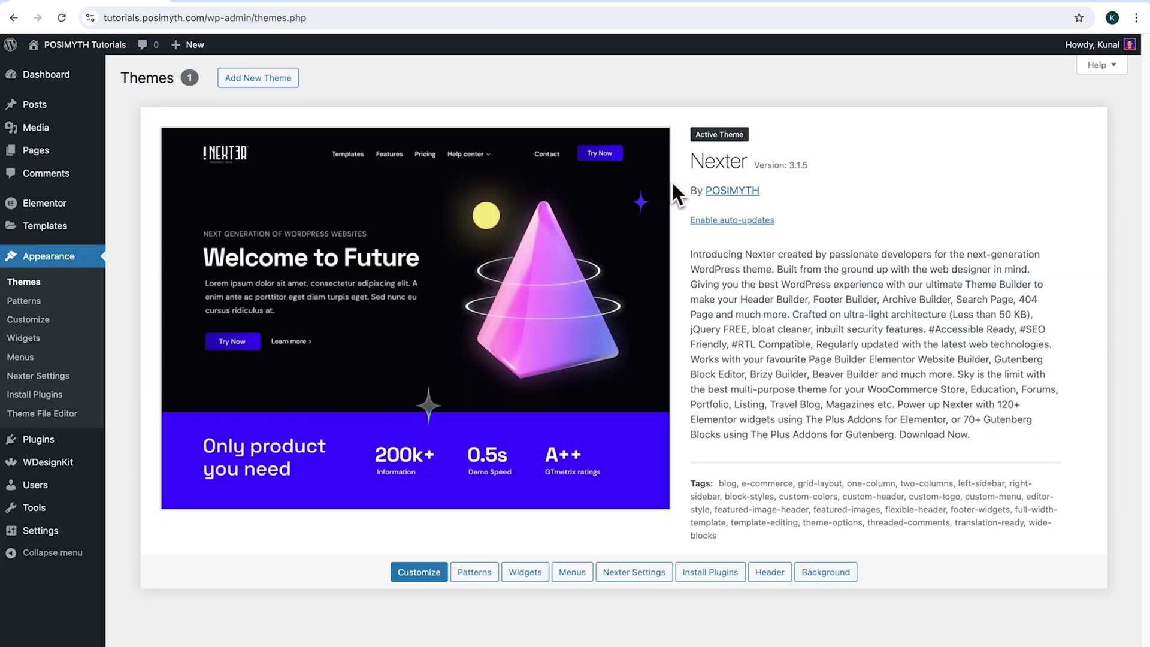
pyautogui.moveTo(695, 161); pyautogui.dragTo(750, 166)
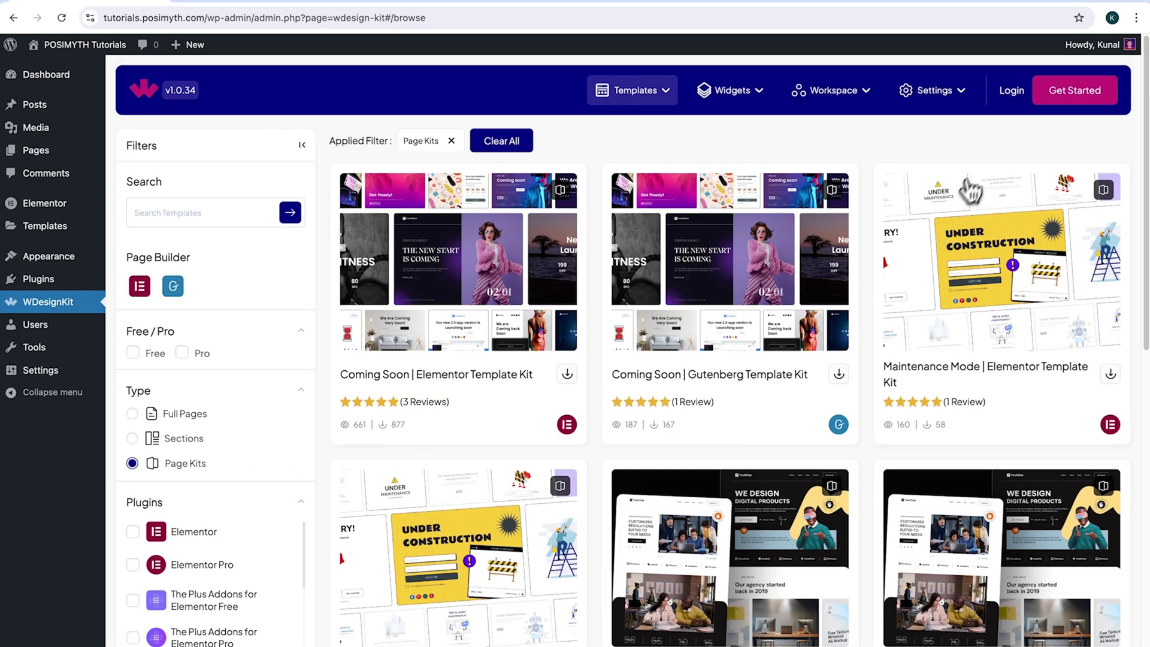
# Go from the WDesignKit login prompt through wdesignkit.com sign-up to signing in with an existing account
pyautogui.click(1012, 95)
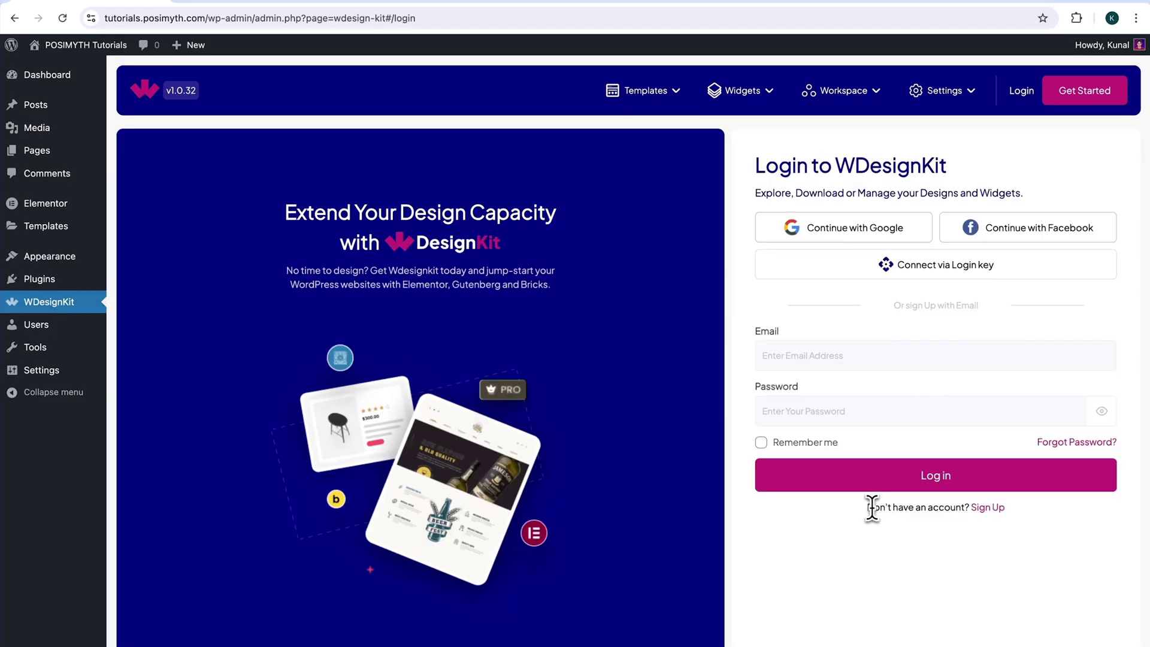
pyautogui.moveTo(875, 509); pyautogui.dragTo(977, 532)
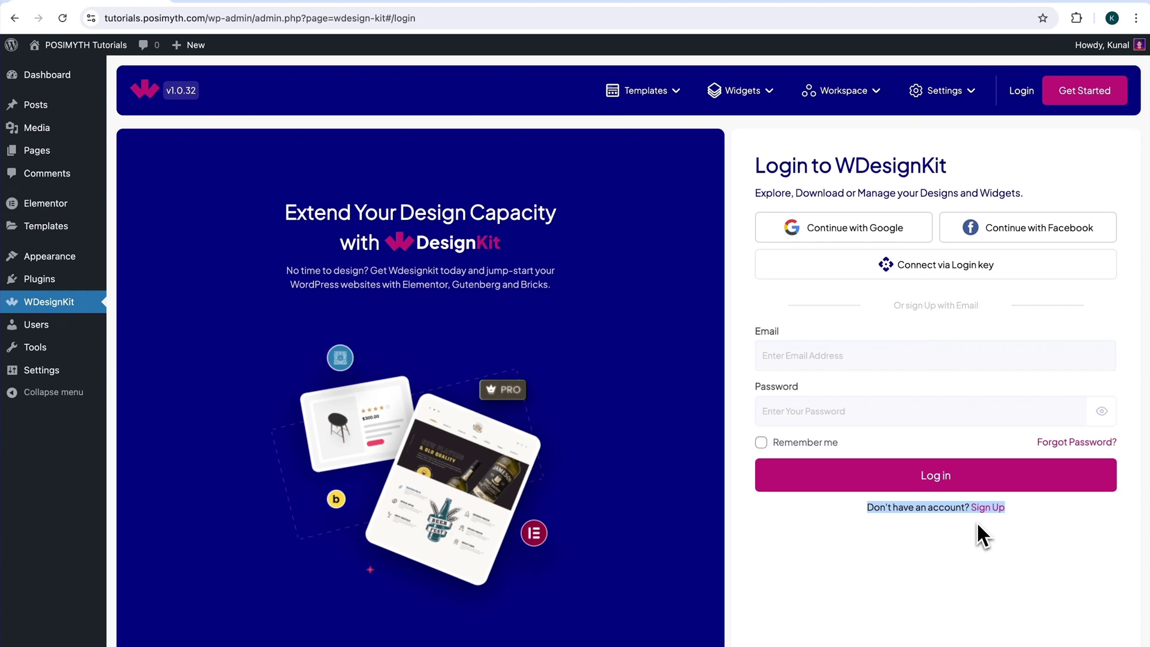
pyautogui.click(991, 510)
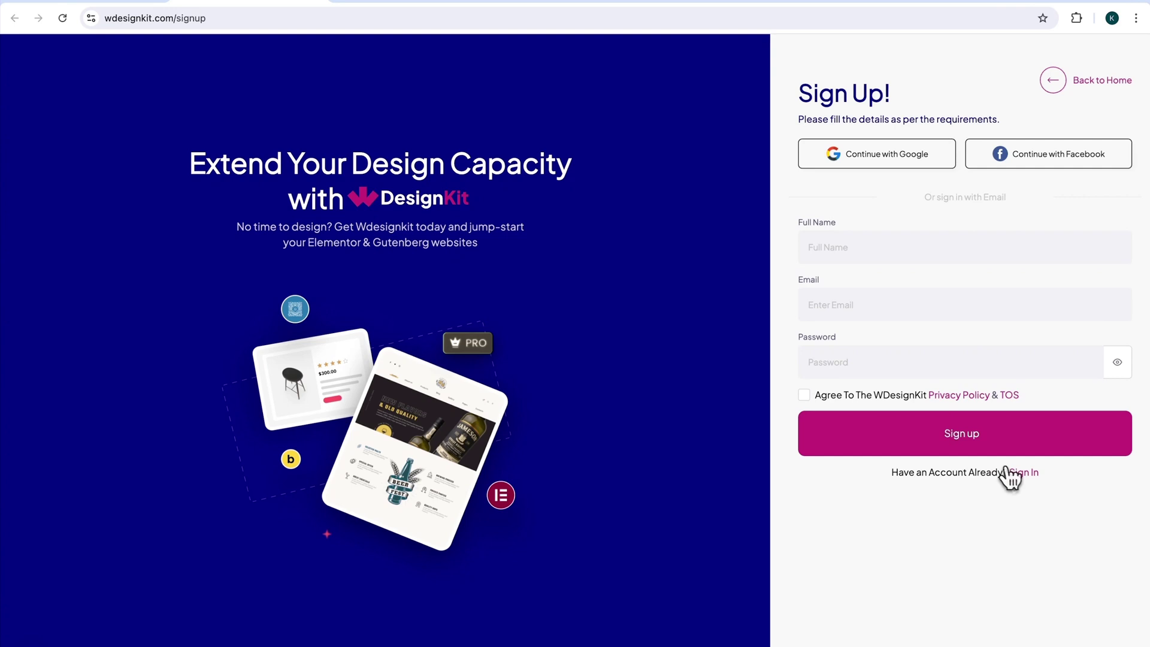
pyautogui.click(1024, 473)
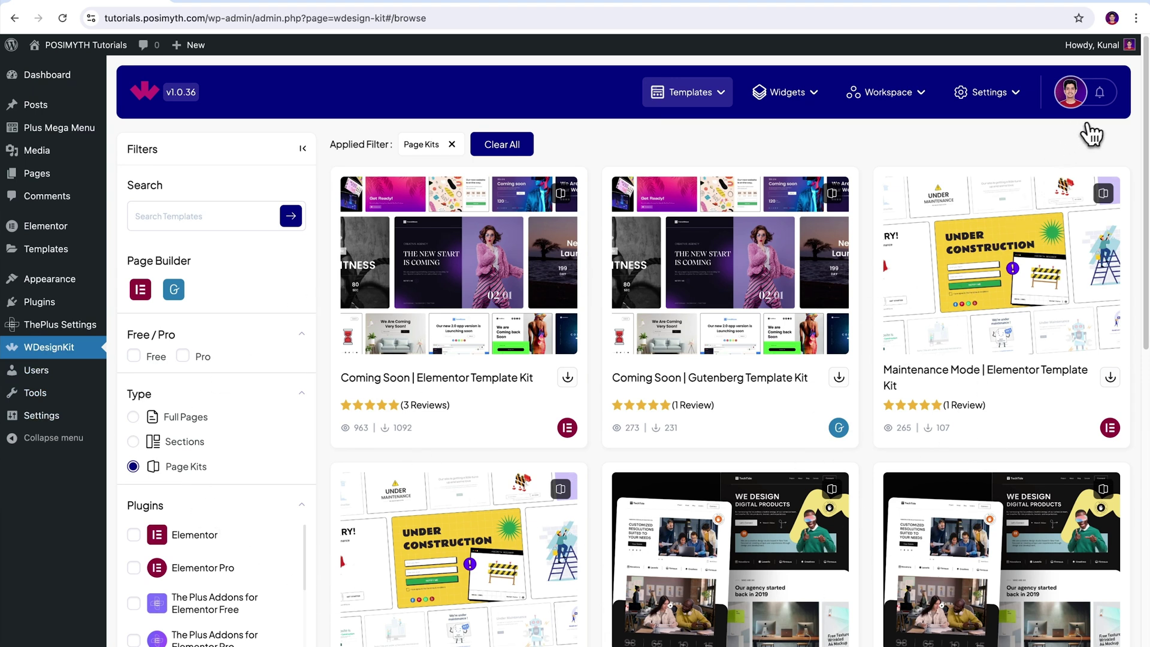
# Search the WDesignKit widget library for 'sliders' and download the Sliders widget
pyautogui.click(814, 98)
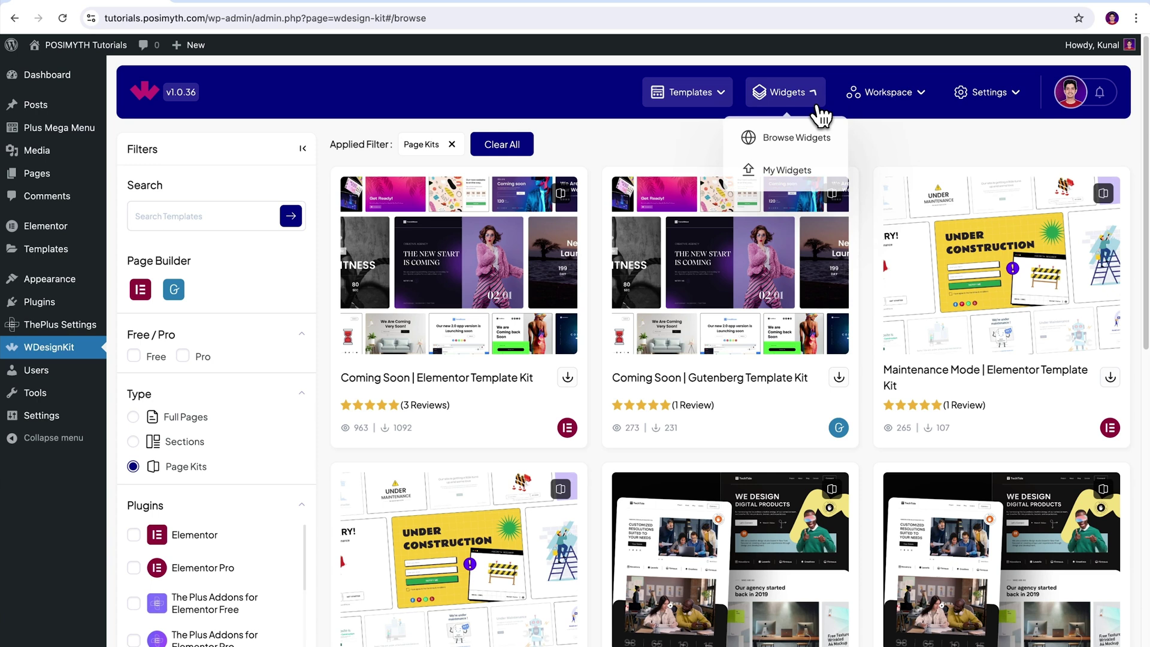
pyautogui.click(796, 142)
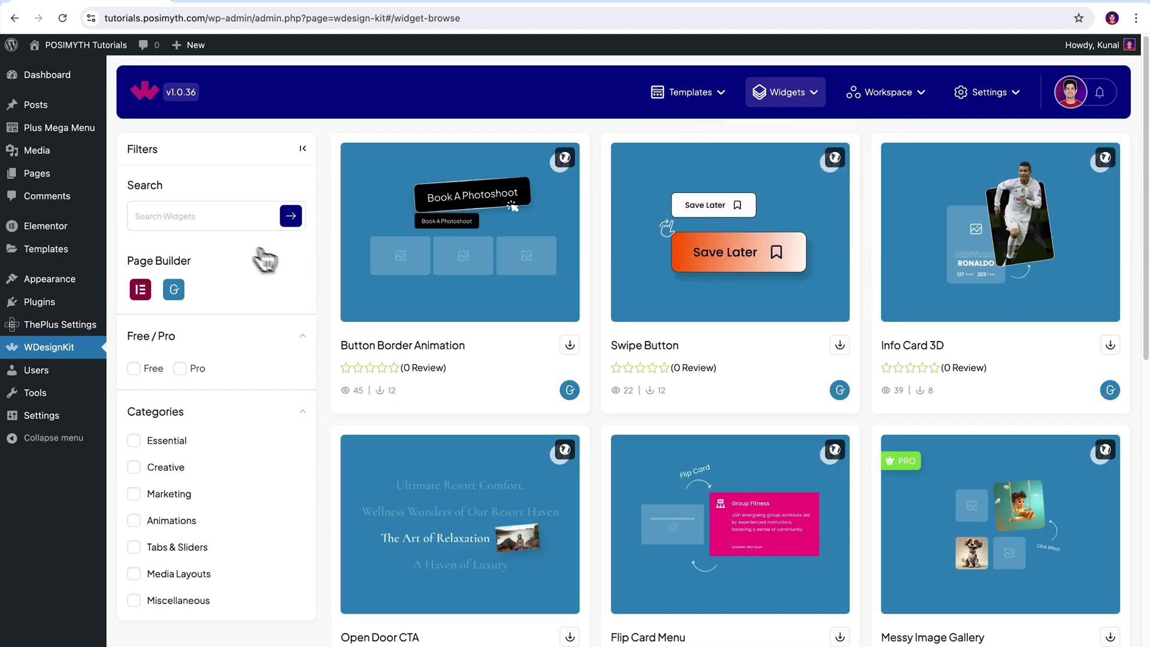
pyautogui.click(217, 216)
pyautogui.write('sliders')
pyautogui.click(291, 216)
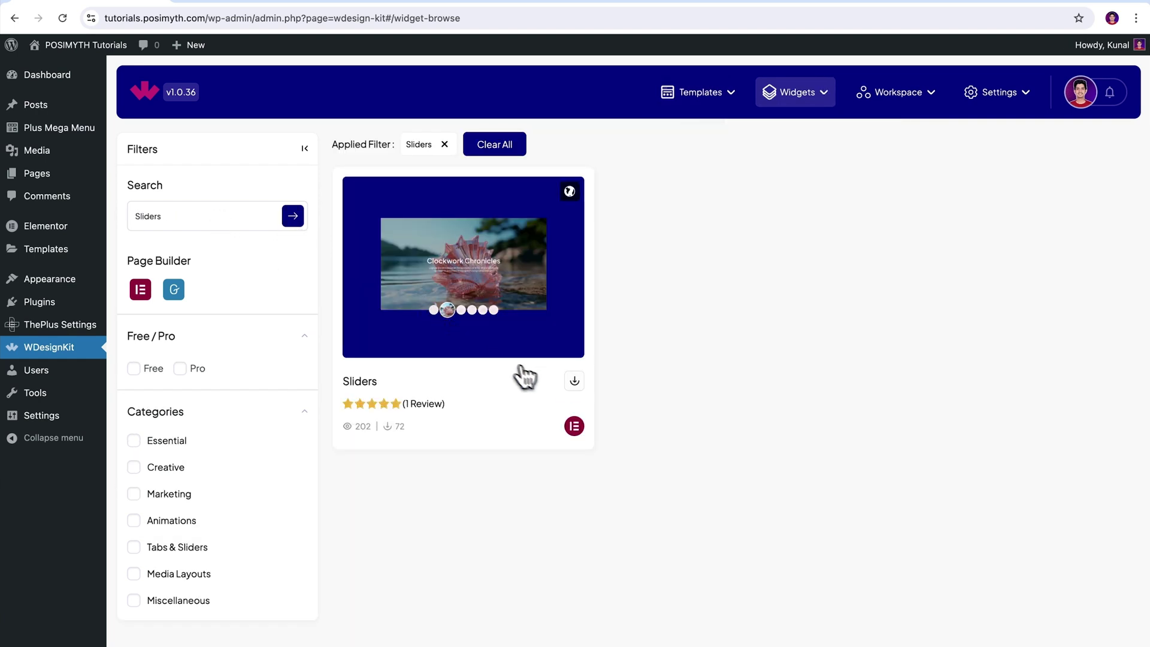
pyautogui.click(581, 393)
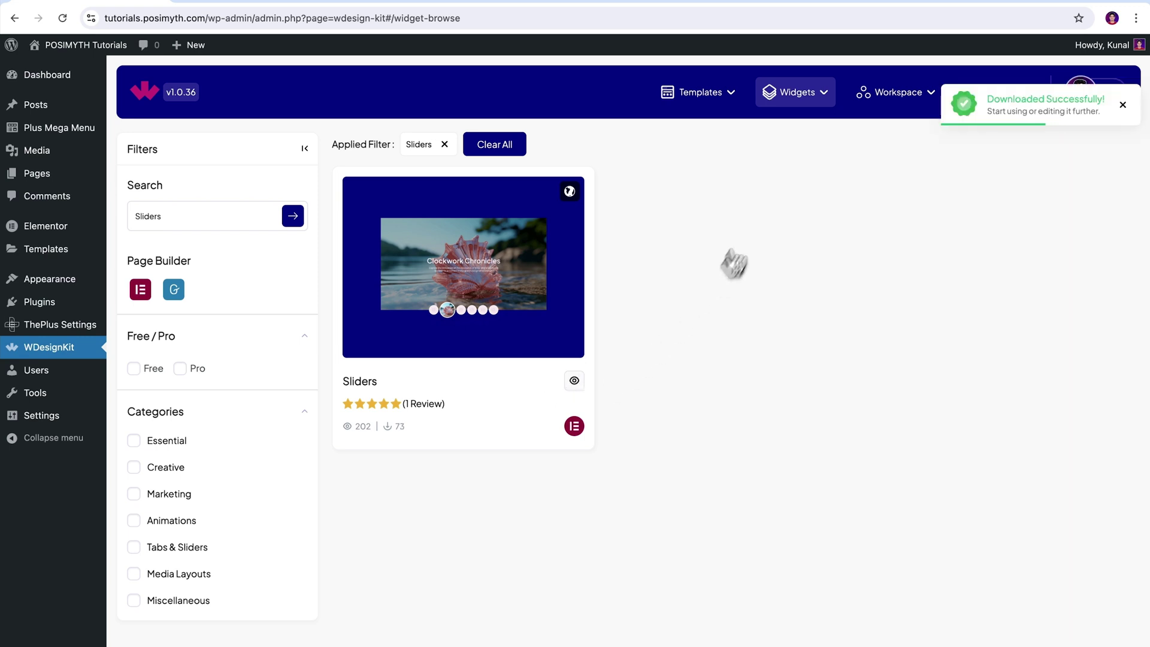
pyautogui.click(802, 97)
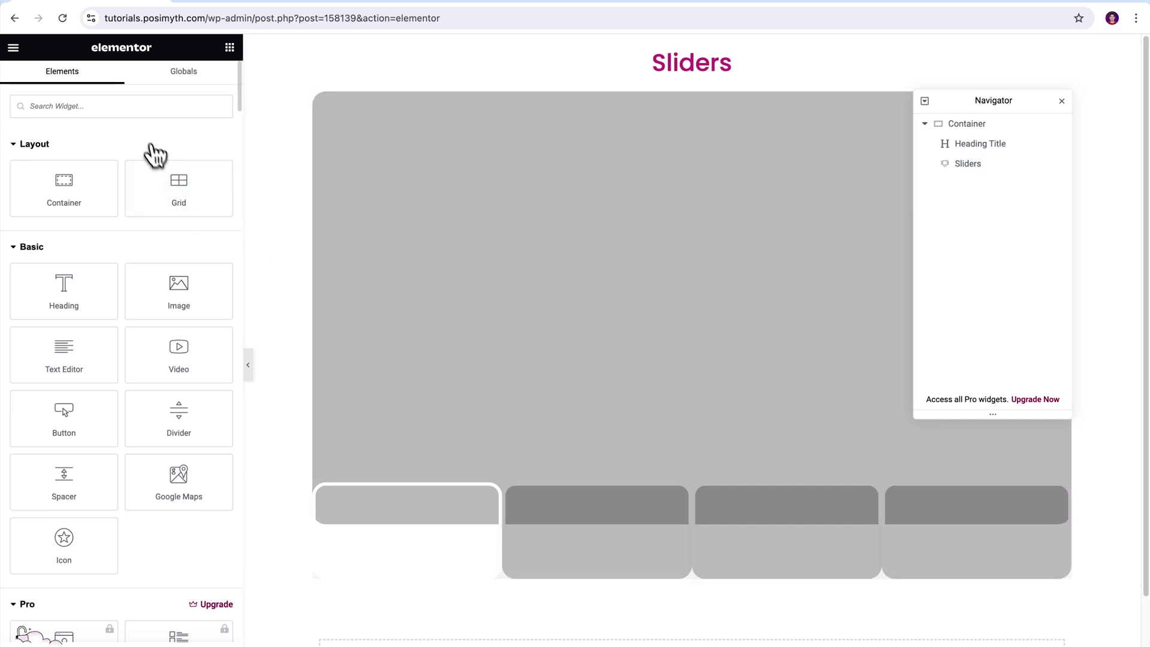
# Find 'sliders' in the Elements panel, drop the Sliders widget on the page, and open its settings
pyautogui.click(139, 112)
pyautogui.write('sliders')
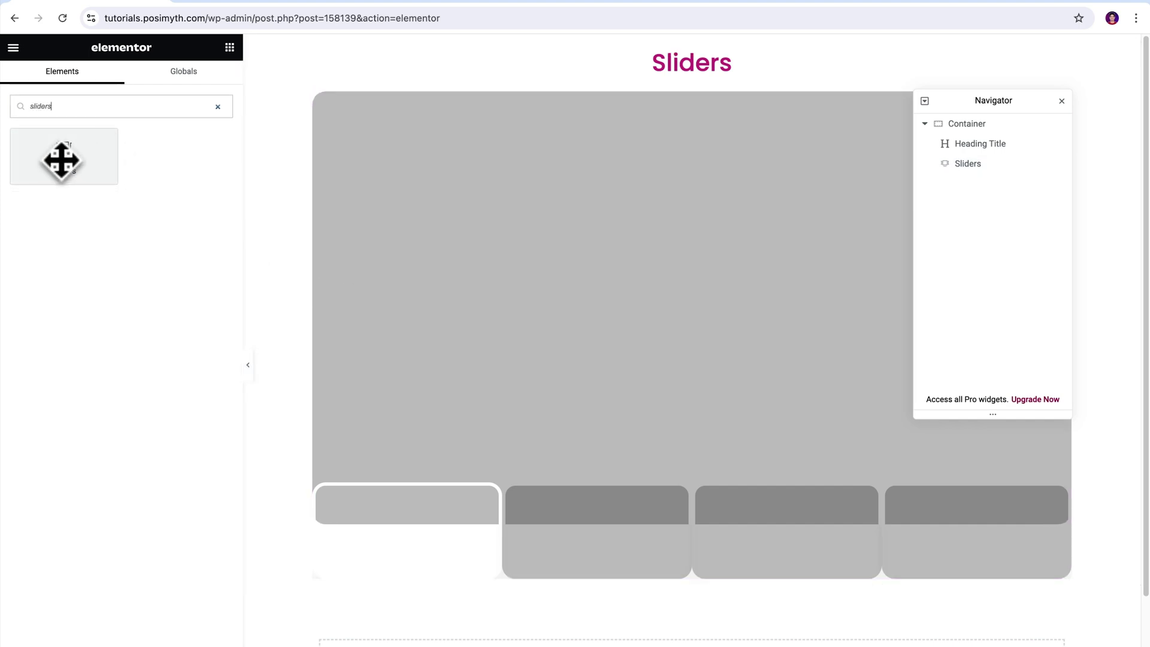
pyautogui.moveTo(59, 159); pyautogui.dragTo(80, 171)
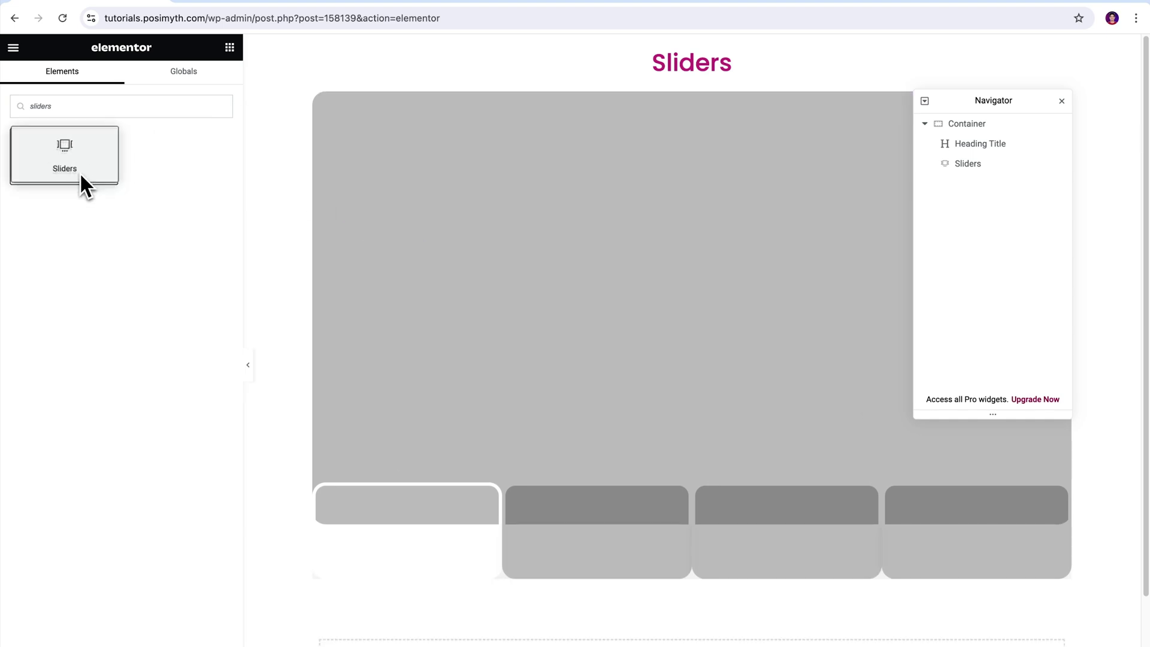
pyautogui.click(991, 172)
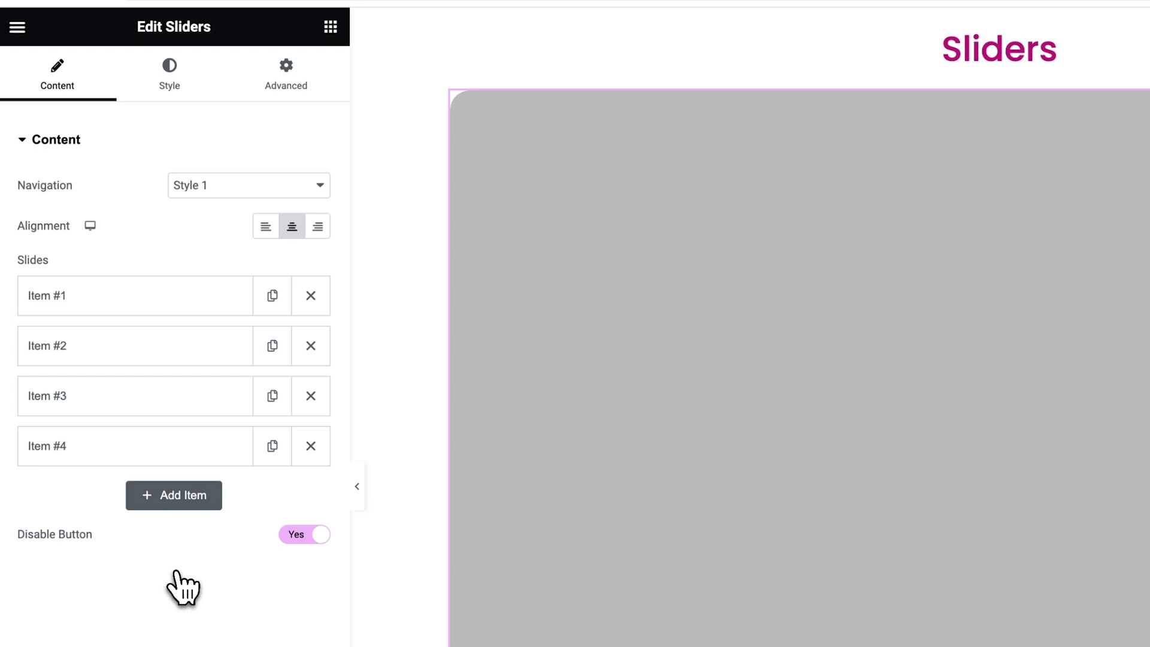
# Set the slider's Navigation to Style 2 and expand Slides Item #1
pyautogui.moveTo(12, 187); pyautogui.dragTo(113, 189)
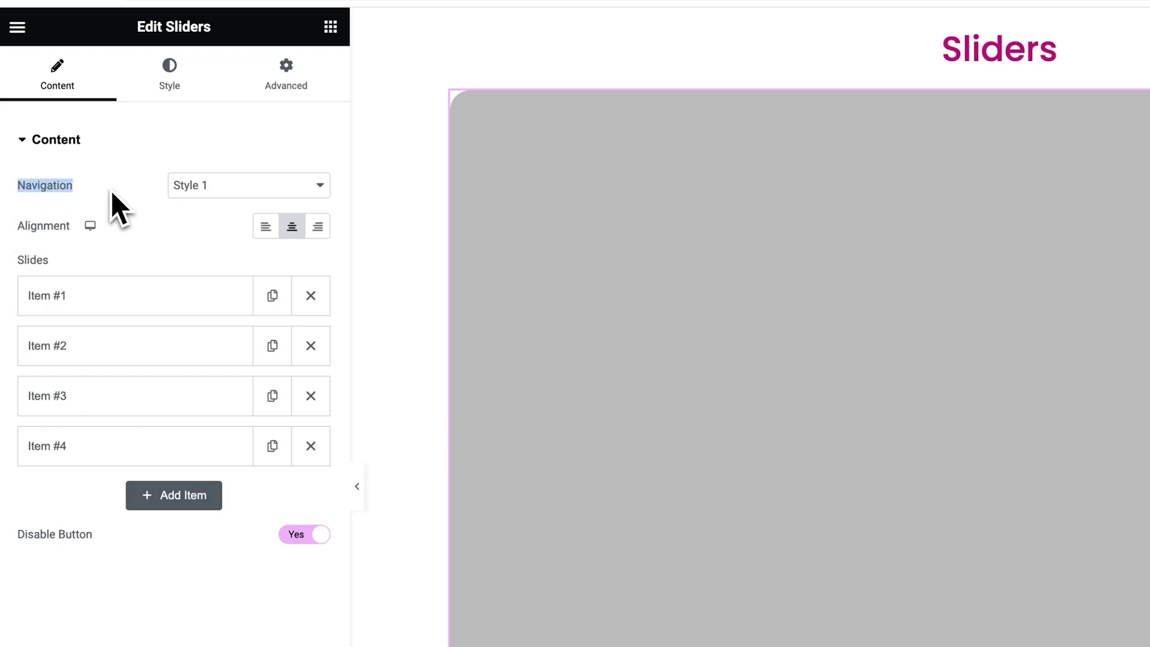
pyautogui.click(299, 188)
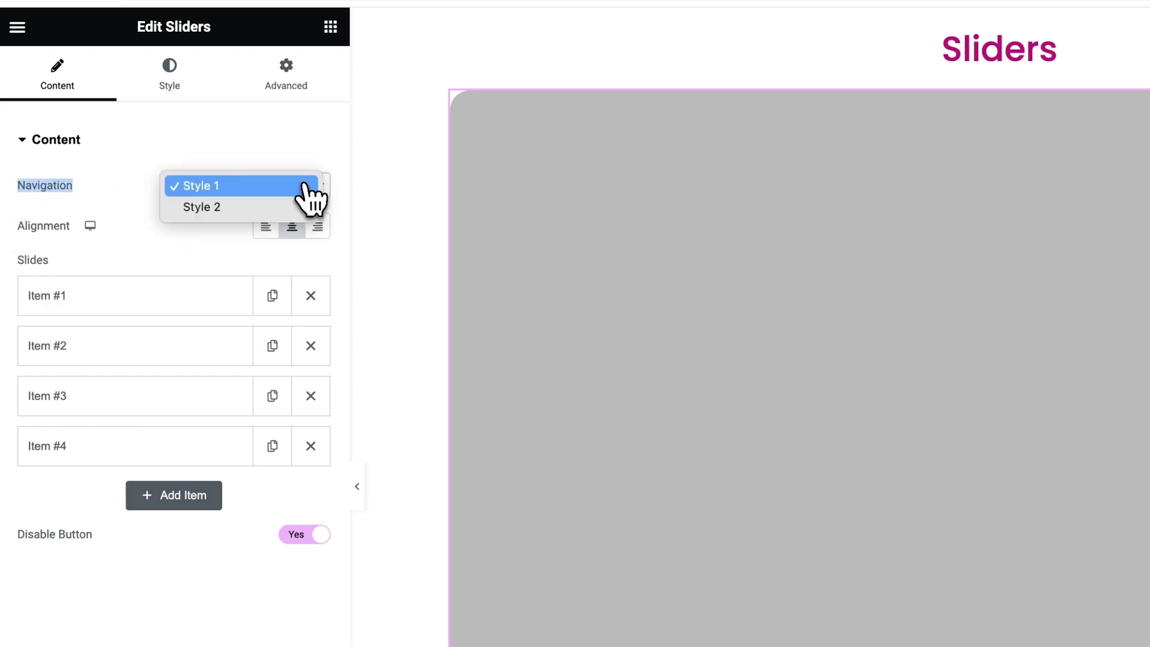
pyautogui.click(245, 206)
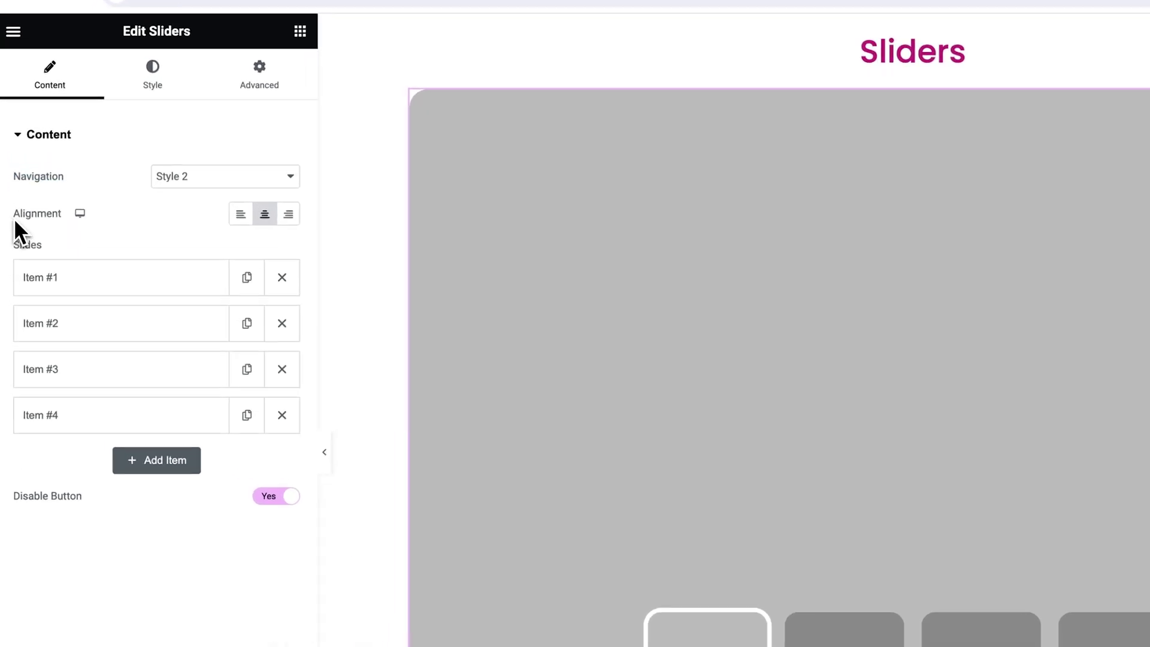
pyautogui.doubleClick(13, 218)
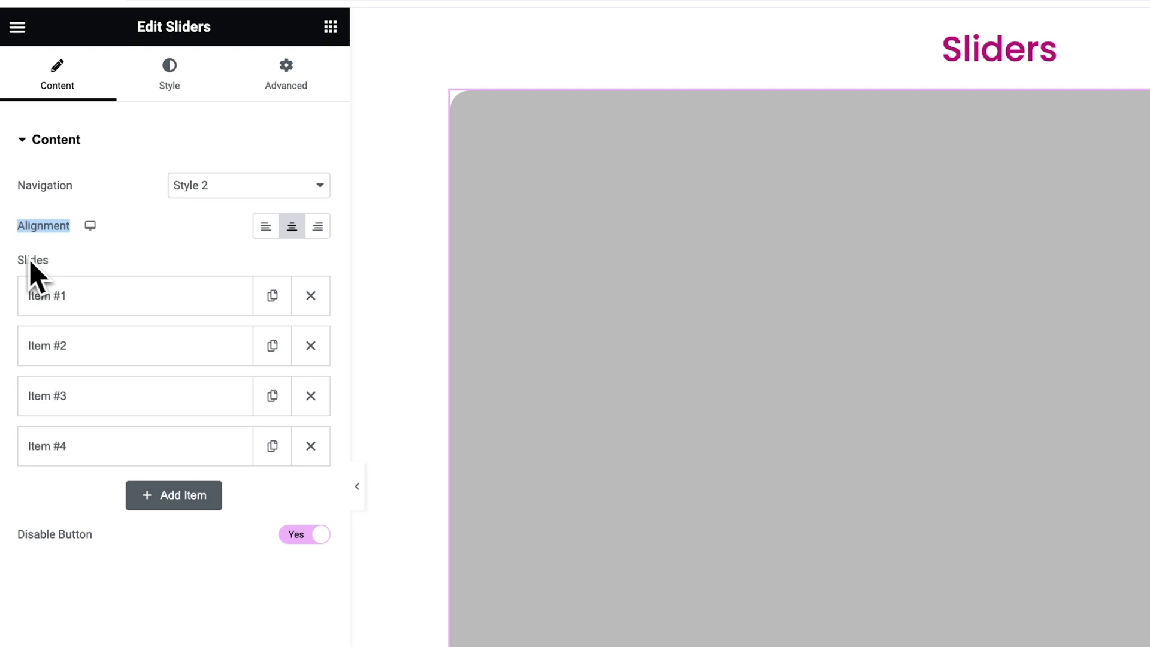
pyautogui.moveTo(13, 260); pyautogui.dragTo(63, 258)
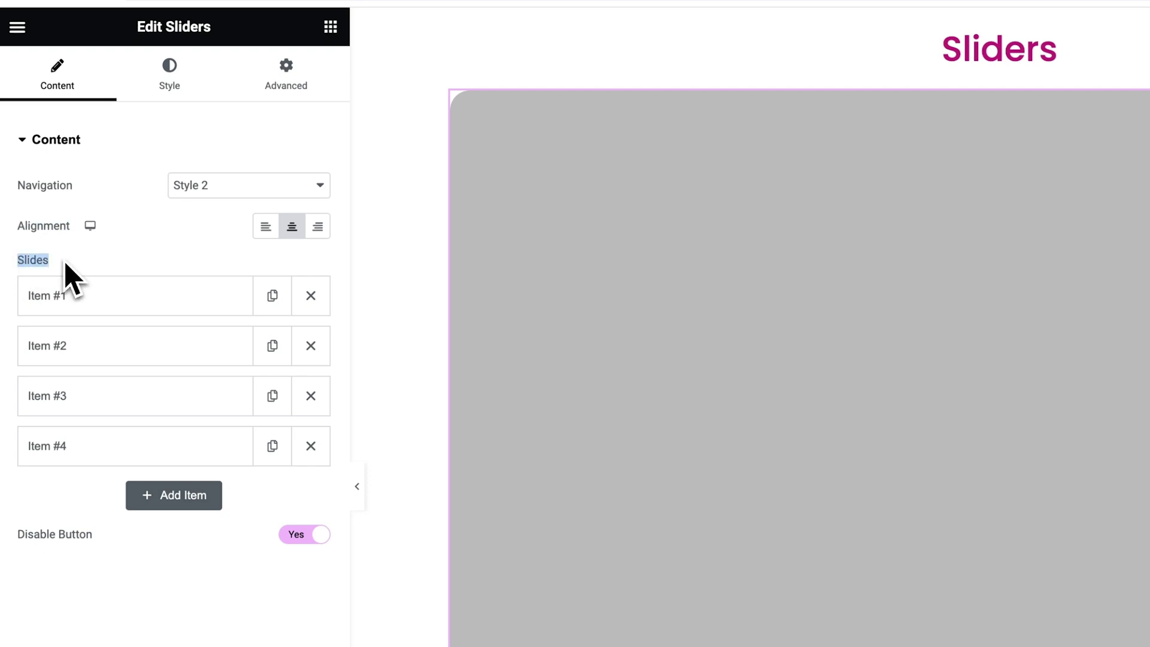
pyautogui.click(102, 303)
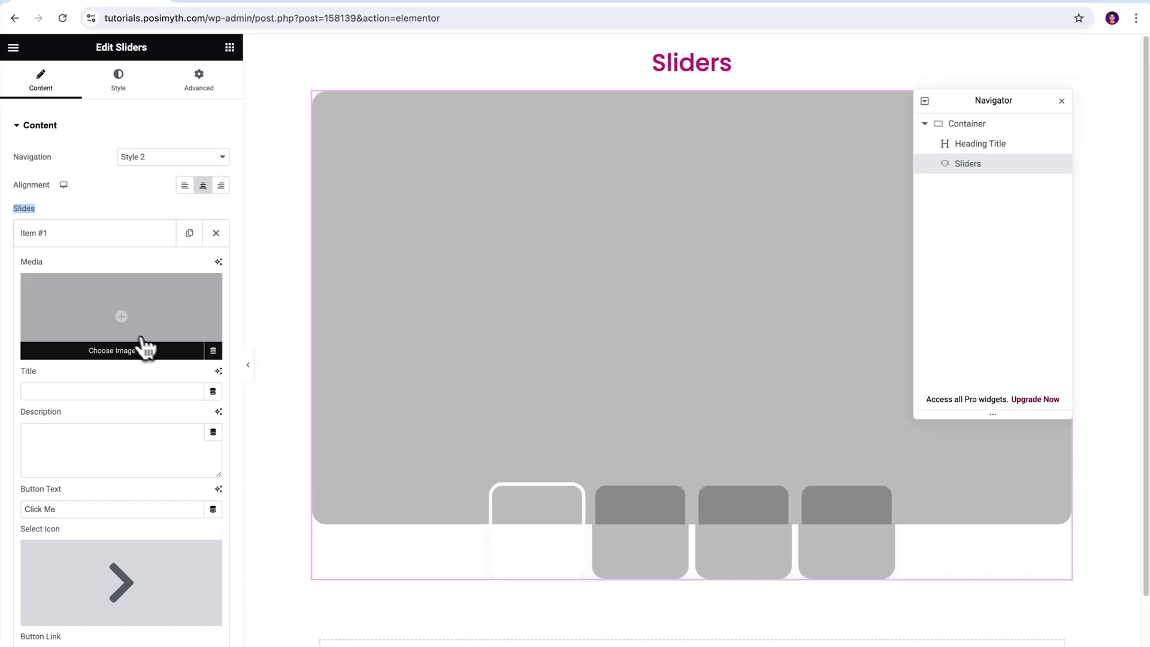
# Insert the yellow schoolgirl image as the first slide's media
pyautogui.click(145, 347)
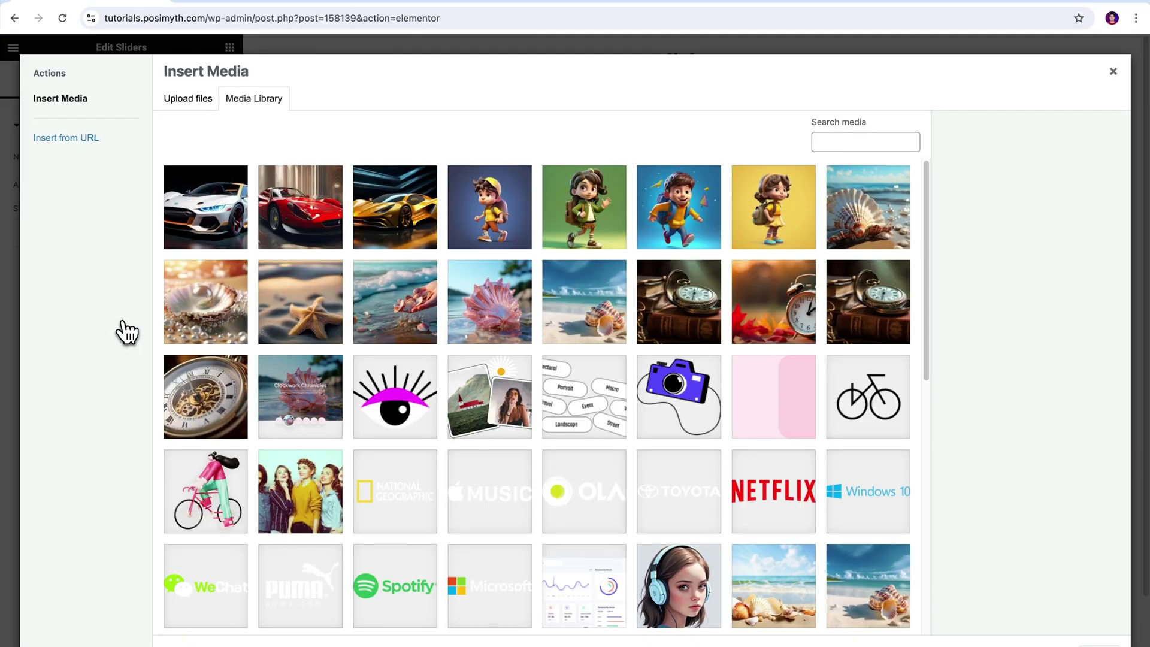
pyautogui.click(770, 203)
pyautogui.click(1095, 632)
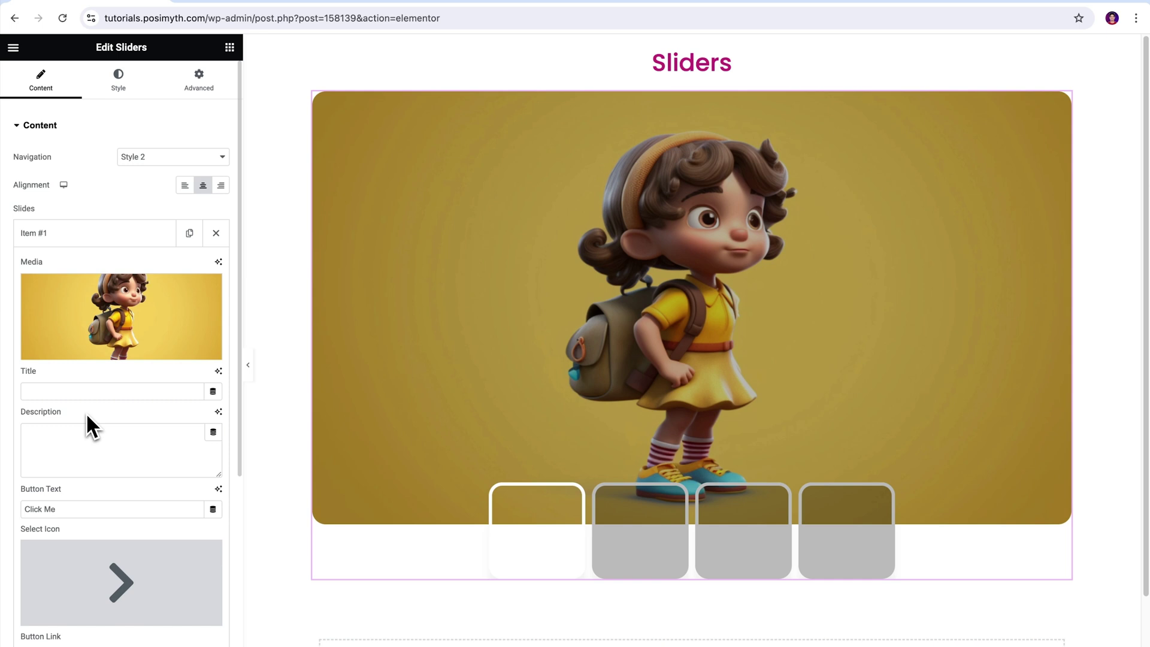
# Copy 'Joyful Learning Adventures' from the document into the first slide's Title
pyautogui.click(200, 6)
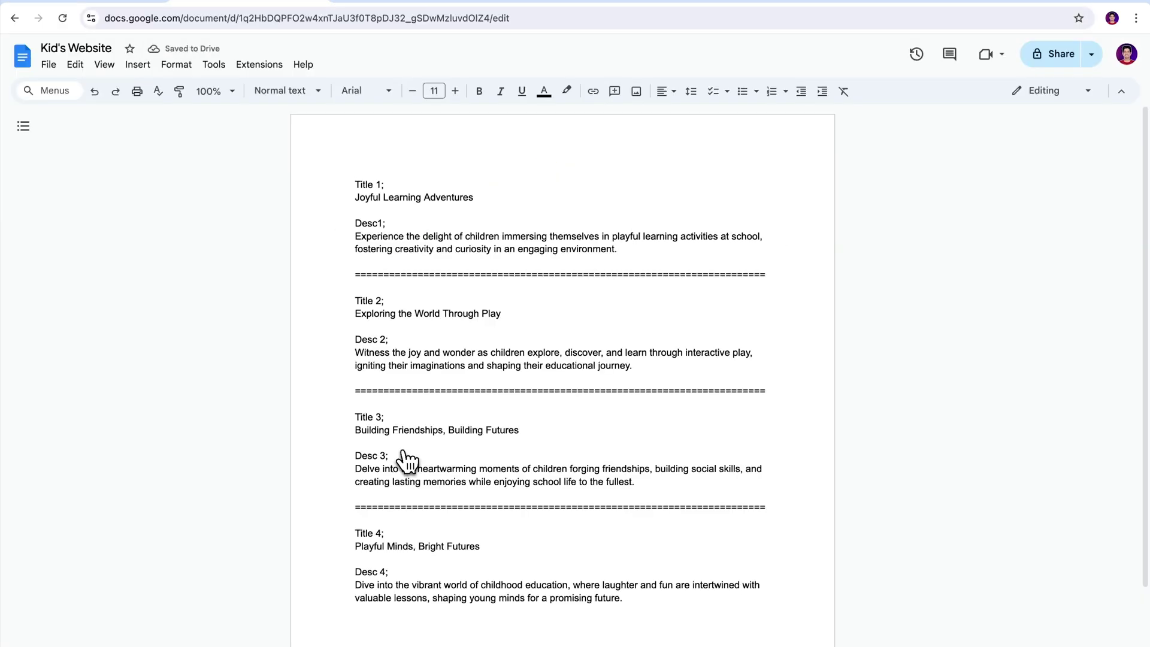
pyautogui.moveTo(360, 203); pyautogui.dragTo(478, 198)
pyautogui.hotkey('ctrl', 'c')
pyautogui.click(132, 6)
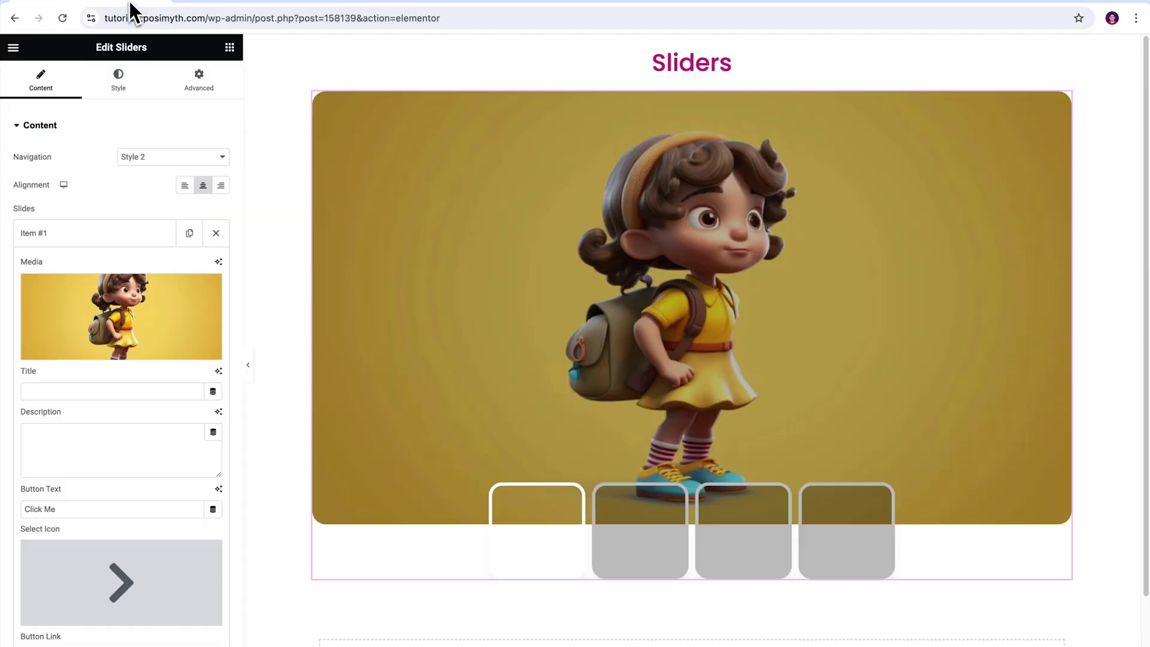
pyautogui.click(116, 396)
pyautogui.hotkey('ctrl', 'v')
# Copy the Desc1 paragraph from the document into the first slide's Description
pyautogui.click(200, 6)
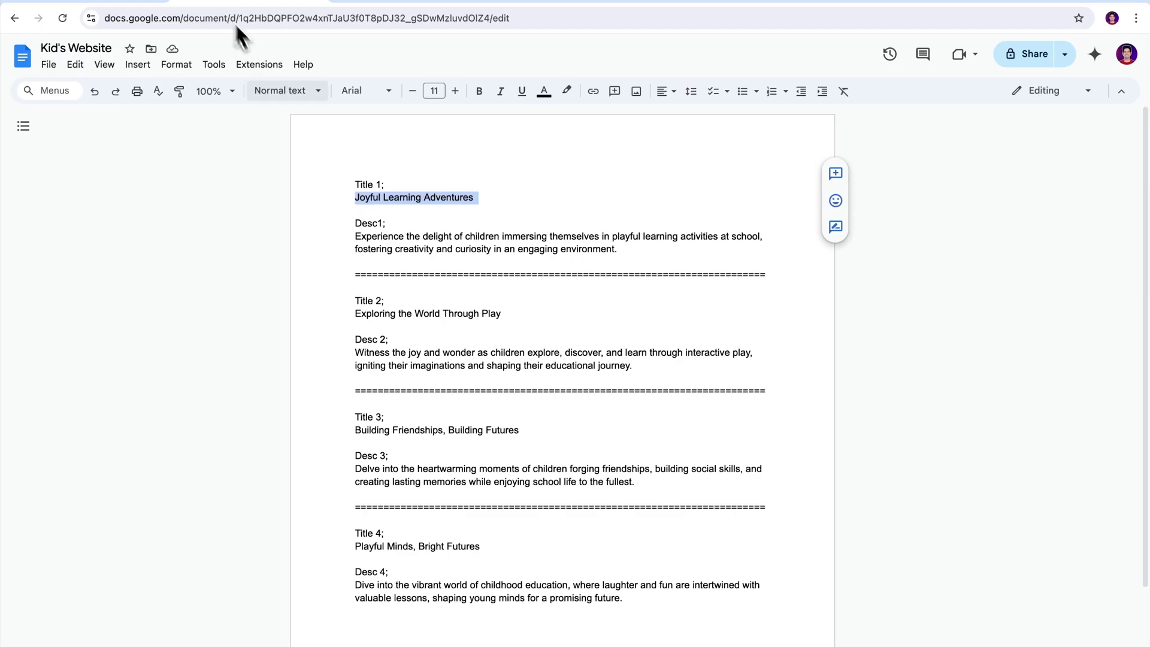
pyautogui.moveTo(355, 236); pyautogui.dragTo(630, 255)
pyautogui.hotkey('ctrl', 'c')
pyautogui.click(121, 9)
pyautogui.click(80, 441)
pyautogui.hotkey('ctrl', 'v')
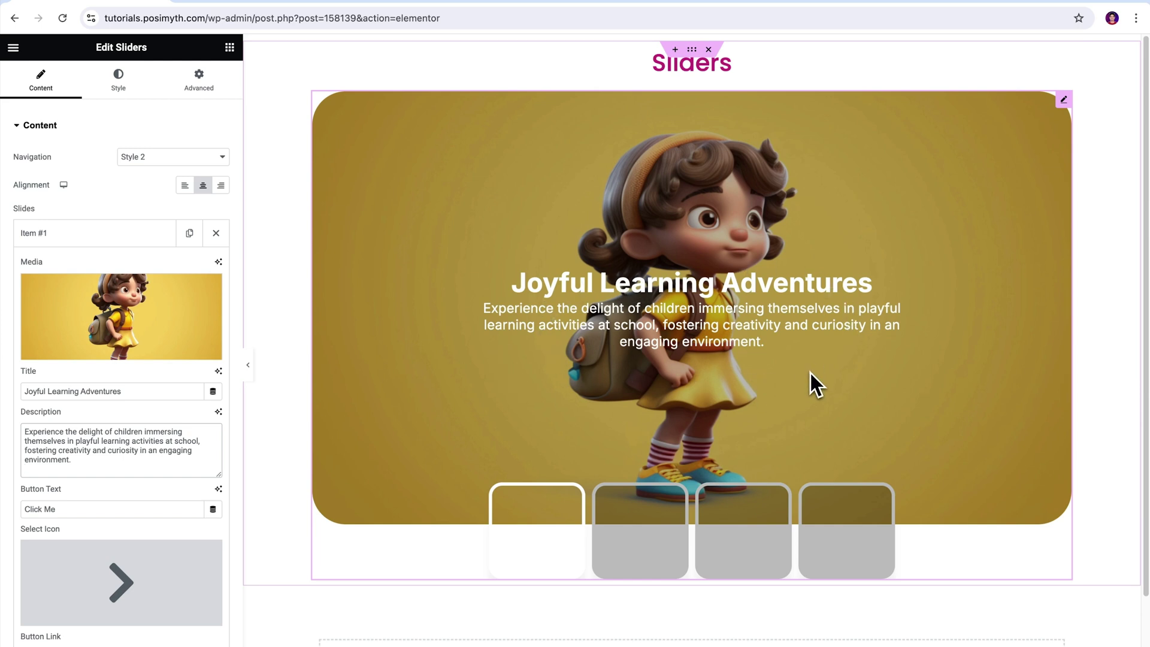
pyautogui.click(74, 487)
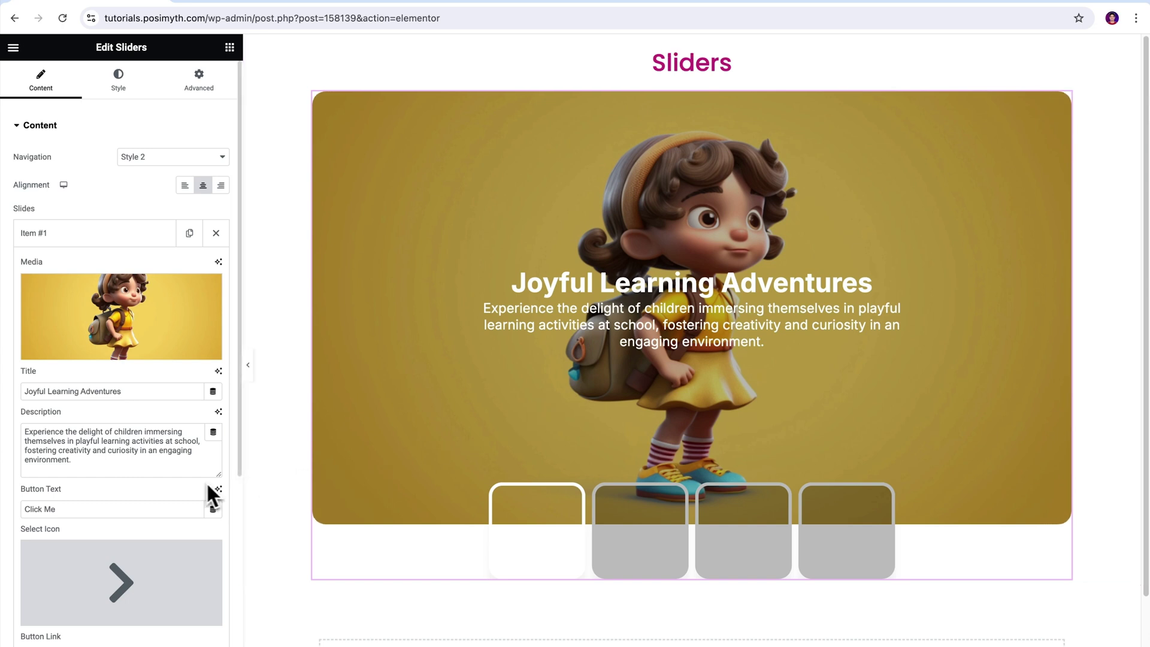
pyautogui.scroll(-5, 206, 482)
pyautogui.tripleClick(44, 623)
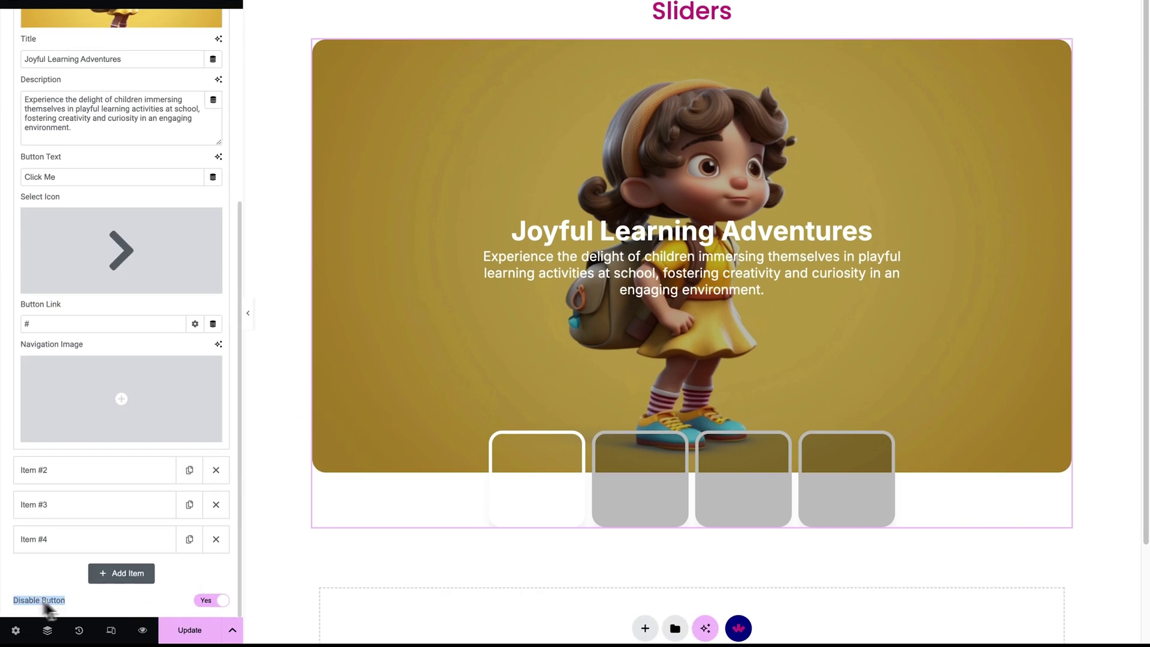
pyautogui.click(215, 600)
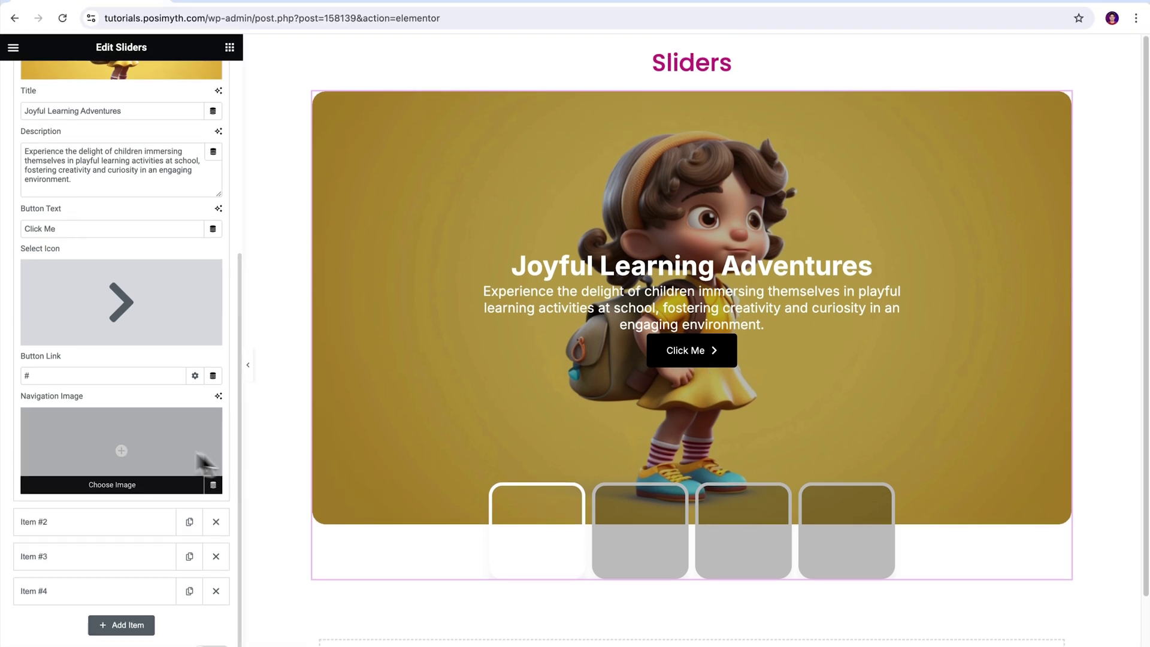
pyautogui.scroll(5, 123, 395)
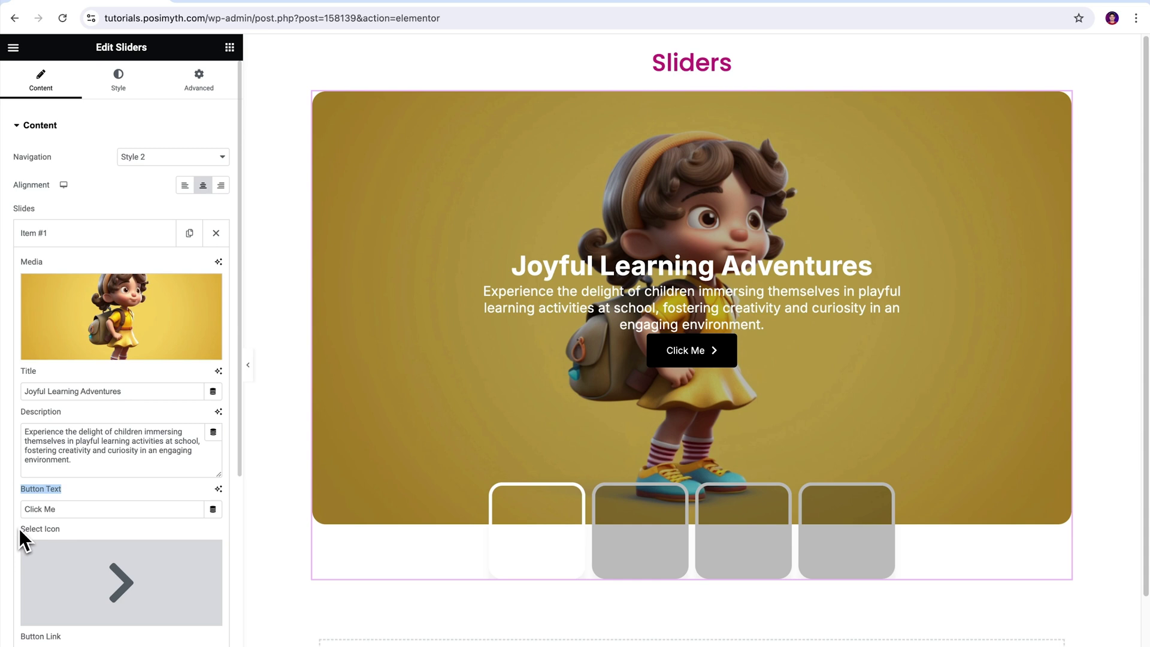
pyautogui.scroll(-4, 77, 531)
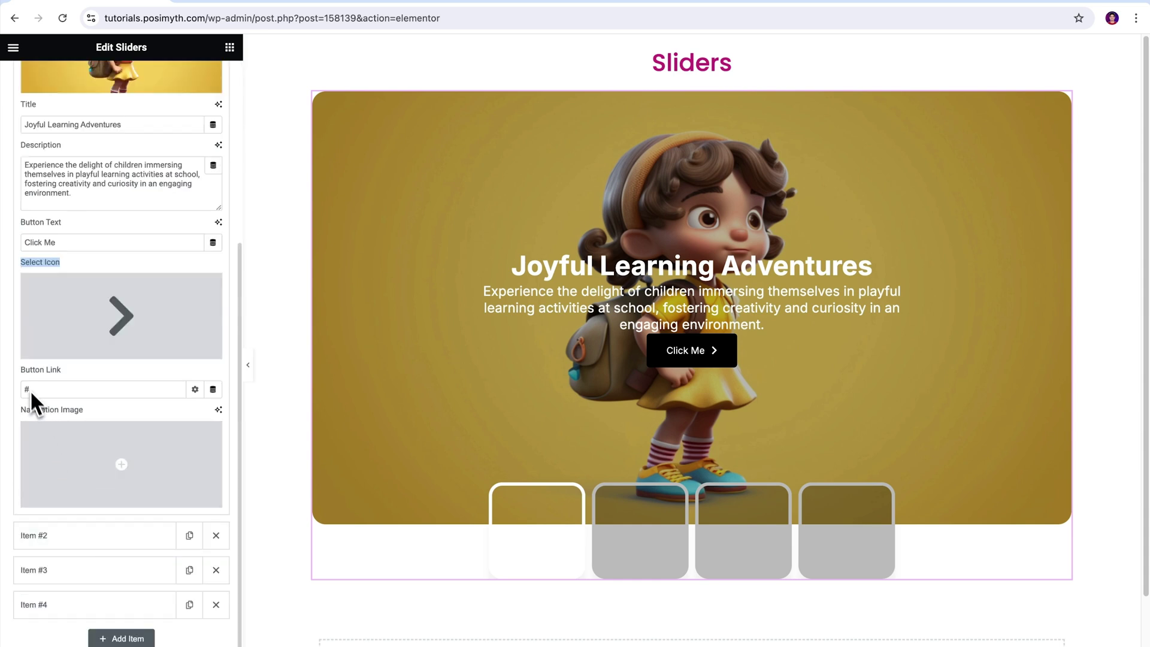
pyautogui.click(62, 388)
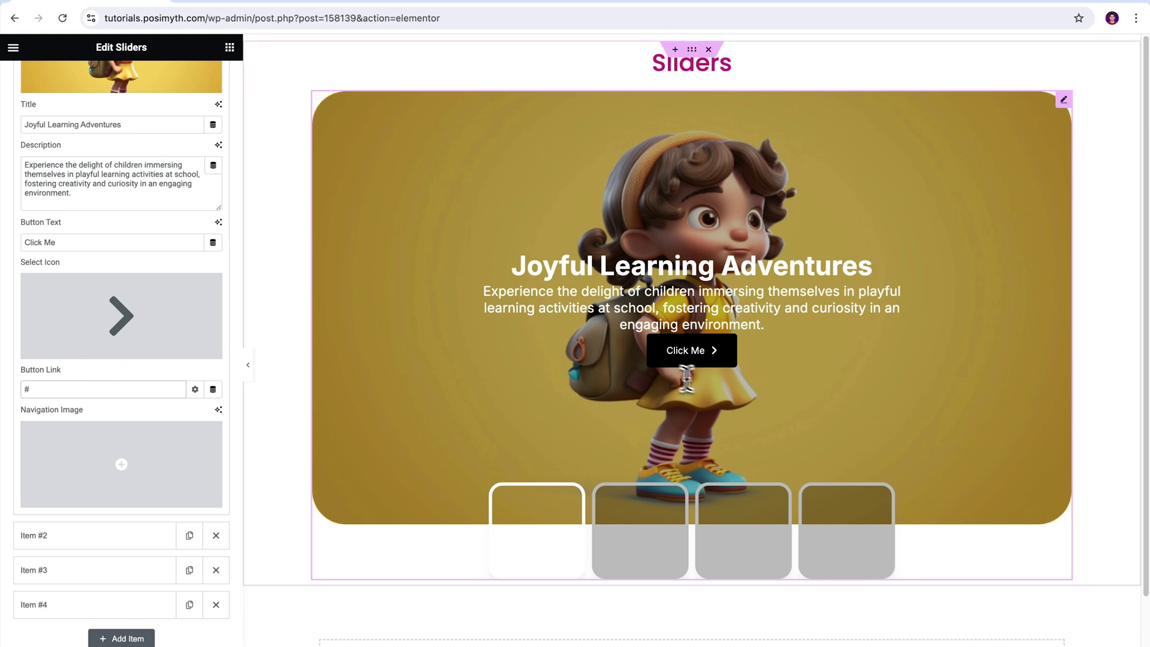
pyautogui.scroll(-1, 164, 388)
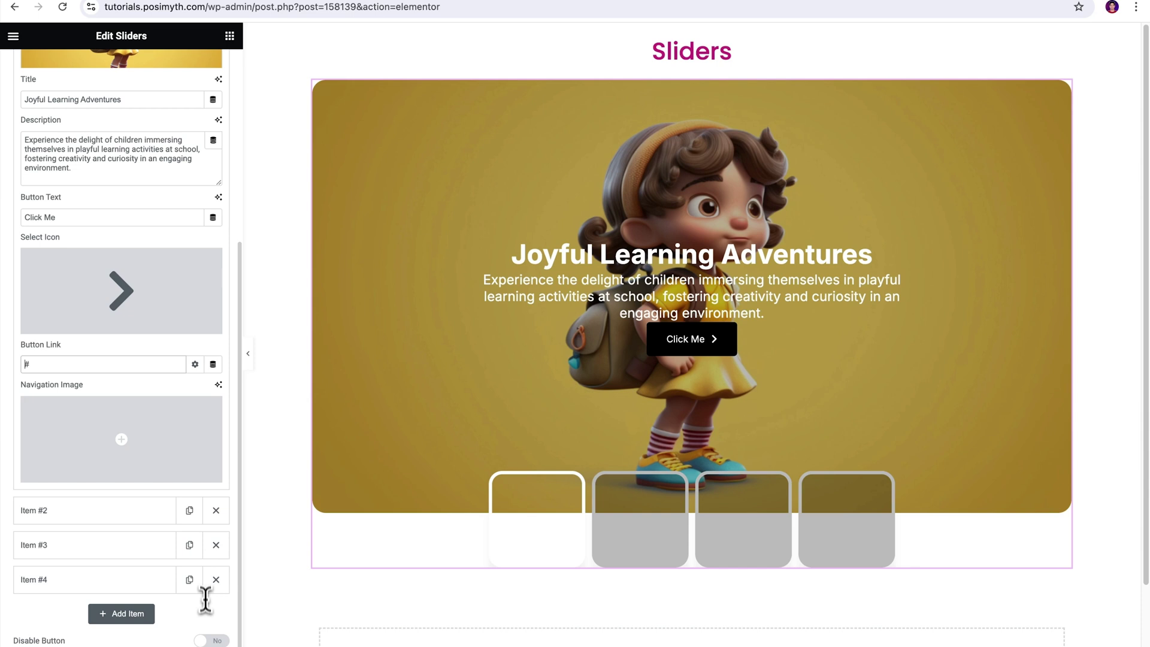
pyautogui.click(210, 640)
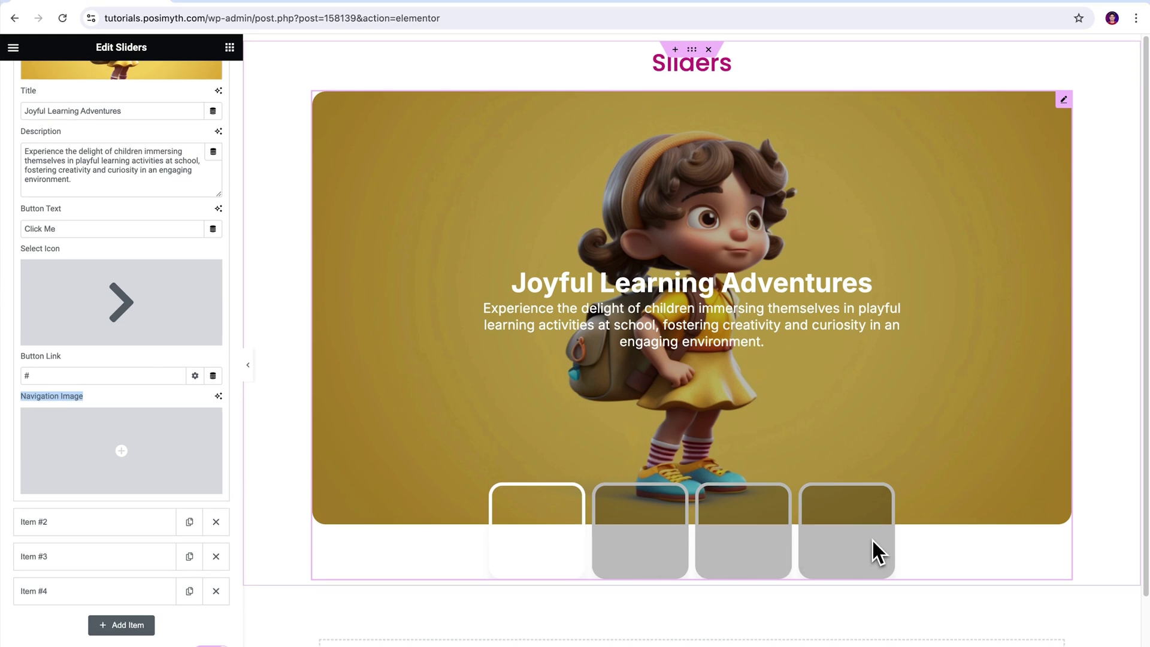
# Test the four slider thumbnails, ending back on the first slide
pyautogui.click(653, 562)
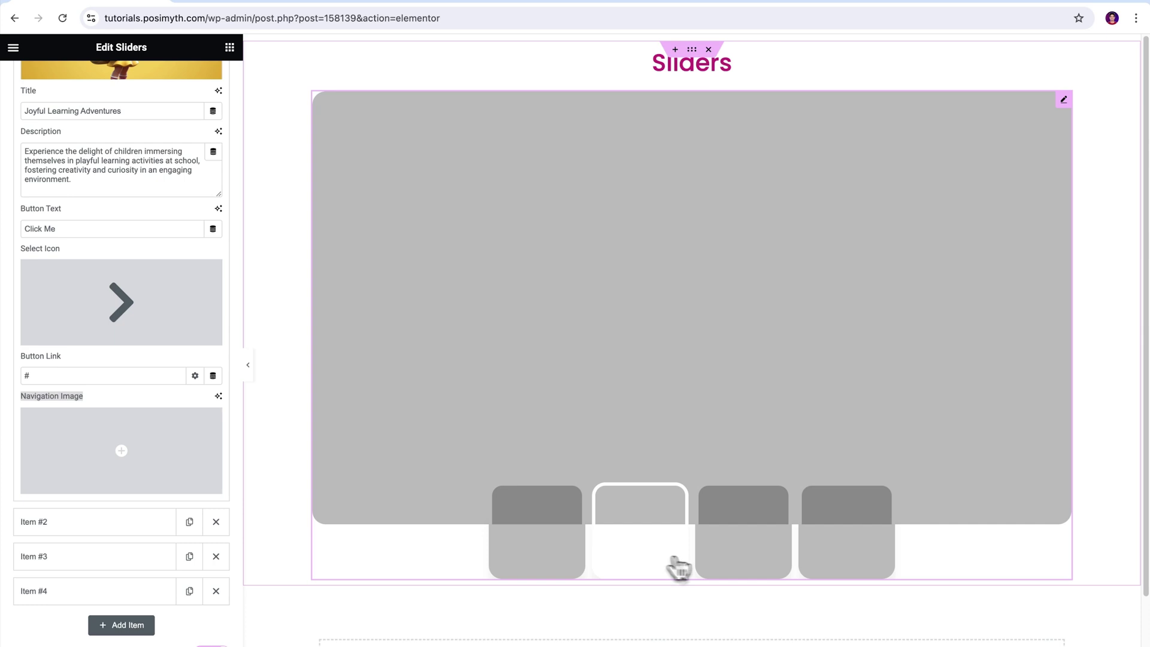
pyautogui.click(750, 561)
pyautogui.click(841, 563)
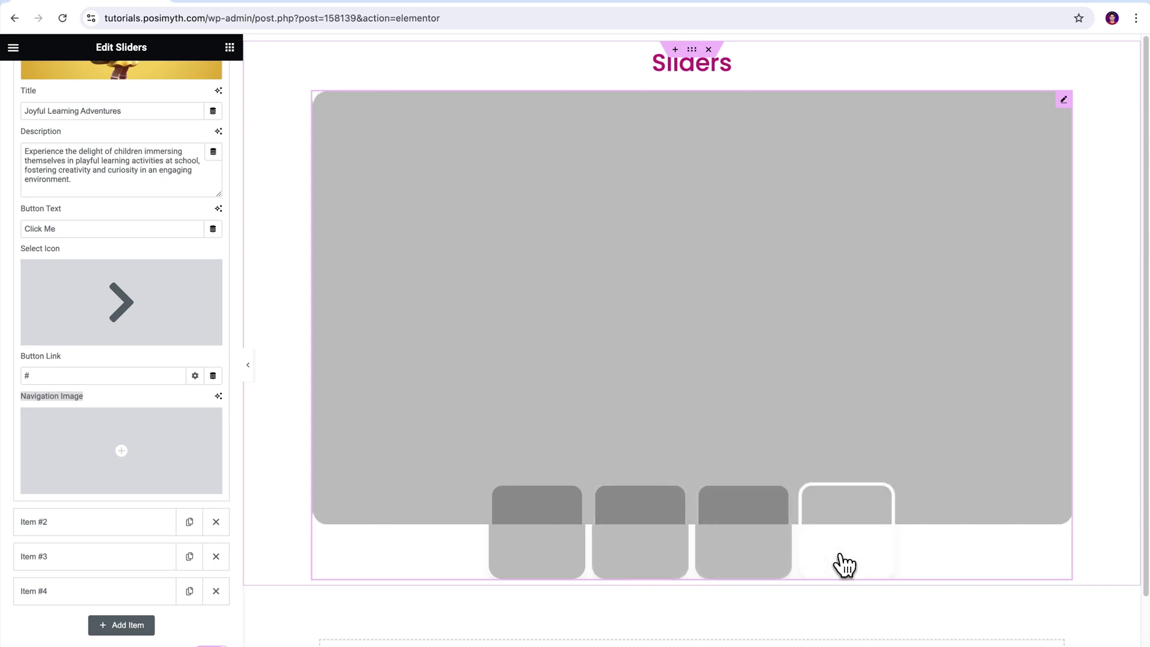
pyautogui.click(554, 569)
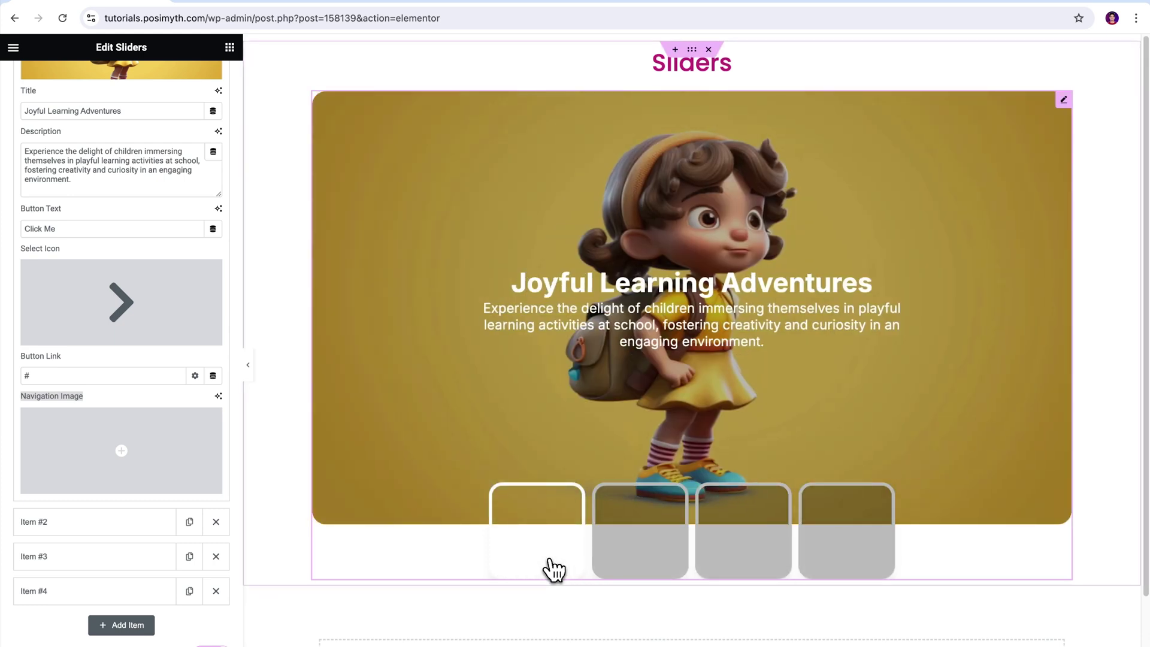
# Set Item #1's navigation image to the yellow schoolgirl picture
pyautogui.click(128, 457)
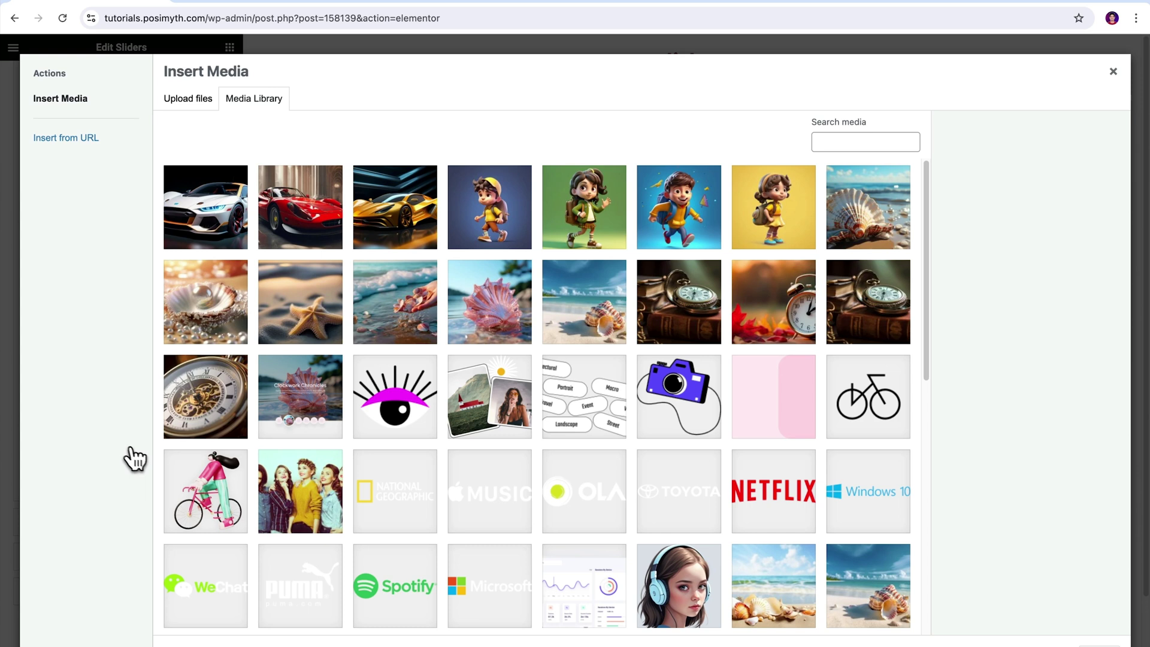
pyautogui.click(761, 236)
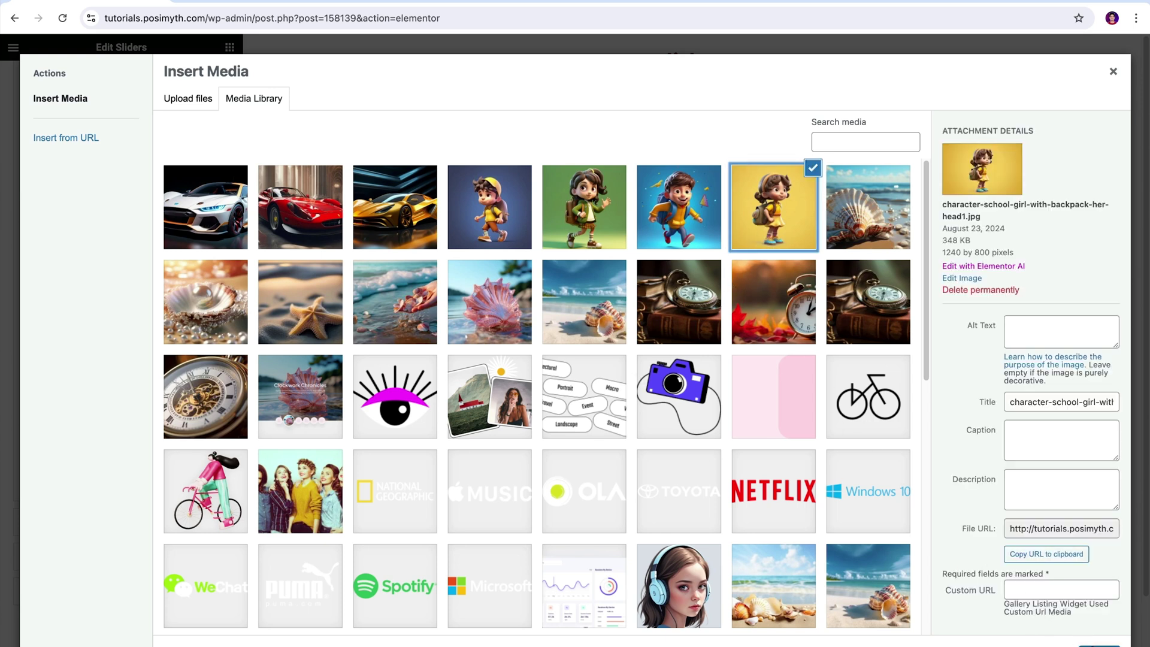
pyautogui.click(1100, 645)
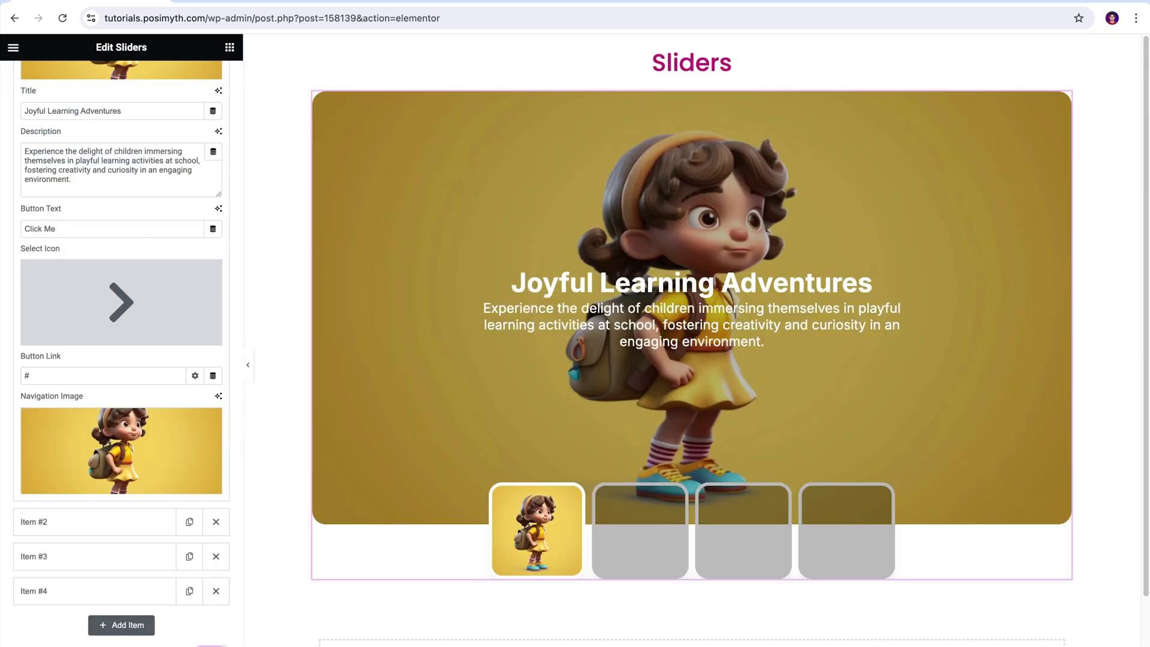
pyautogui.scroll(5, 98, 539)
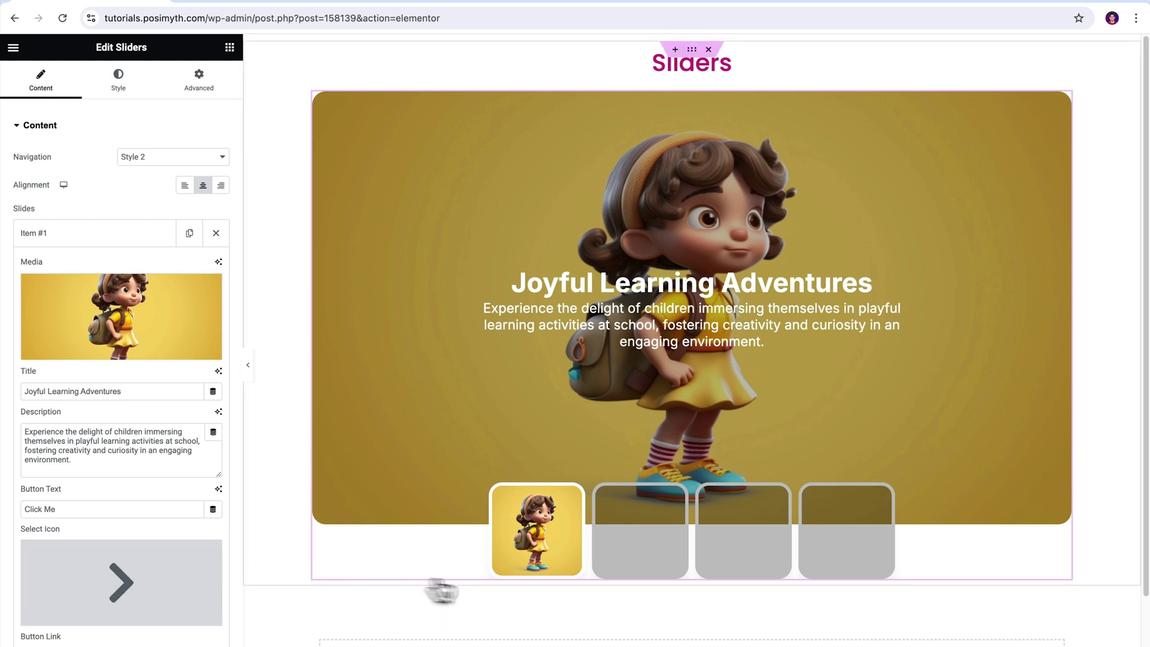
# Preview slides two through four, then return to the second slide
pyautogui.click(659, 570)
pyautogui.click(761, 568)
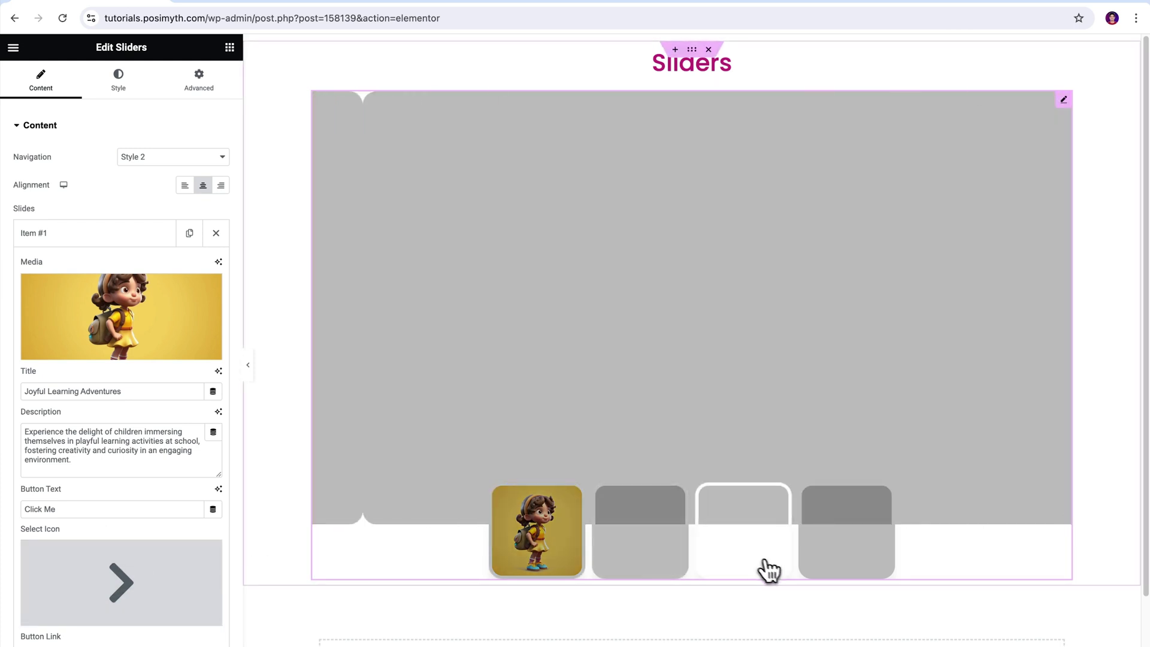
pyautogui.click(861, 563)
pyautogui.click(627, 561)
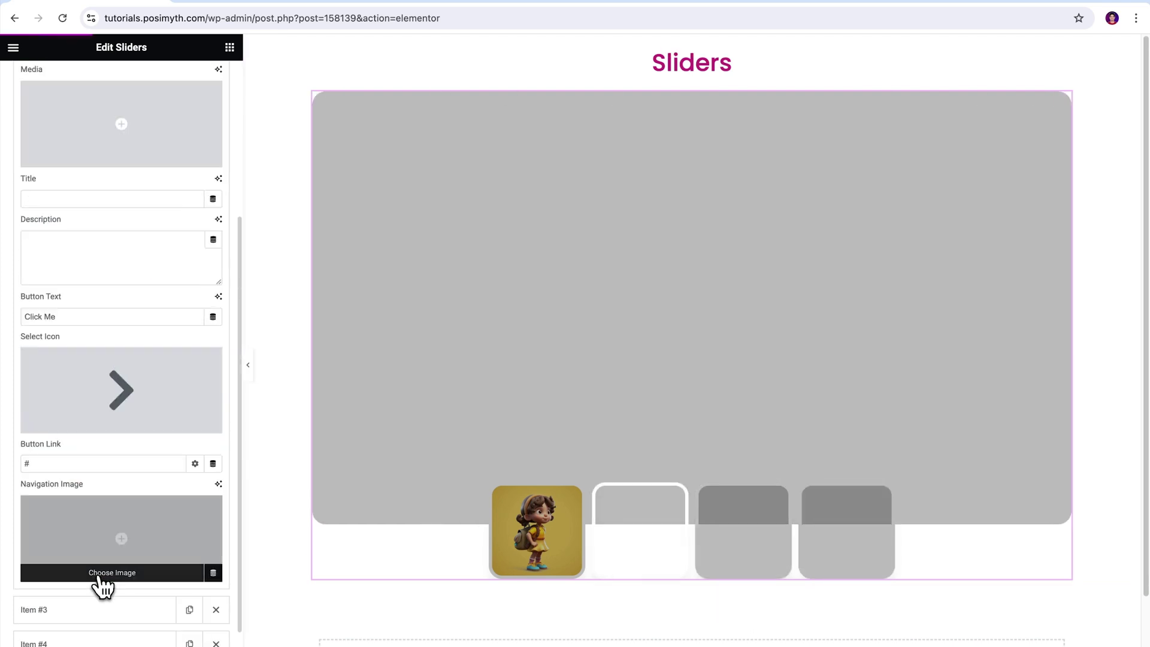
# Give the second slide the boy picture and paste in the Desc 2 description
pyautogui.click(97, 580)
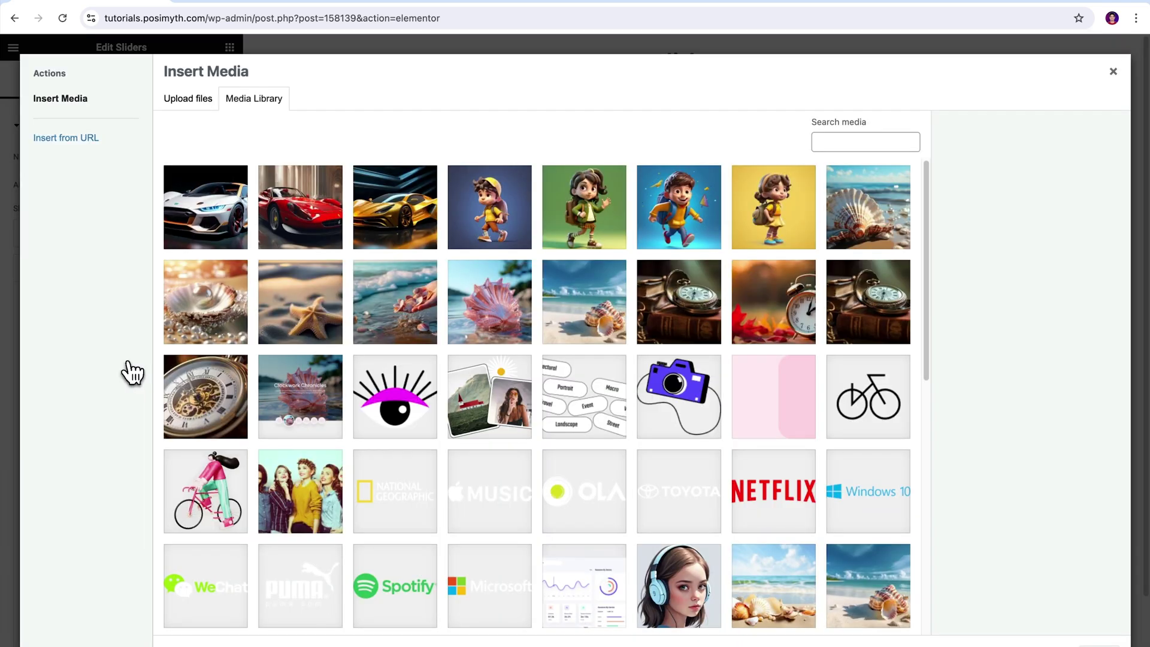
pyautogui.click(672, 213)
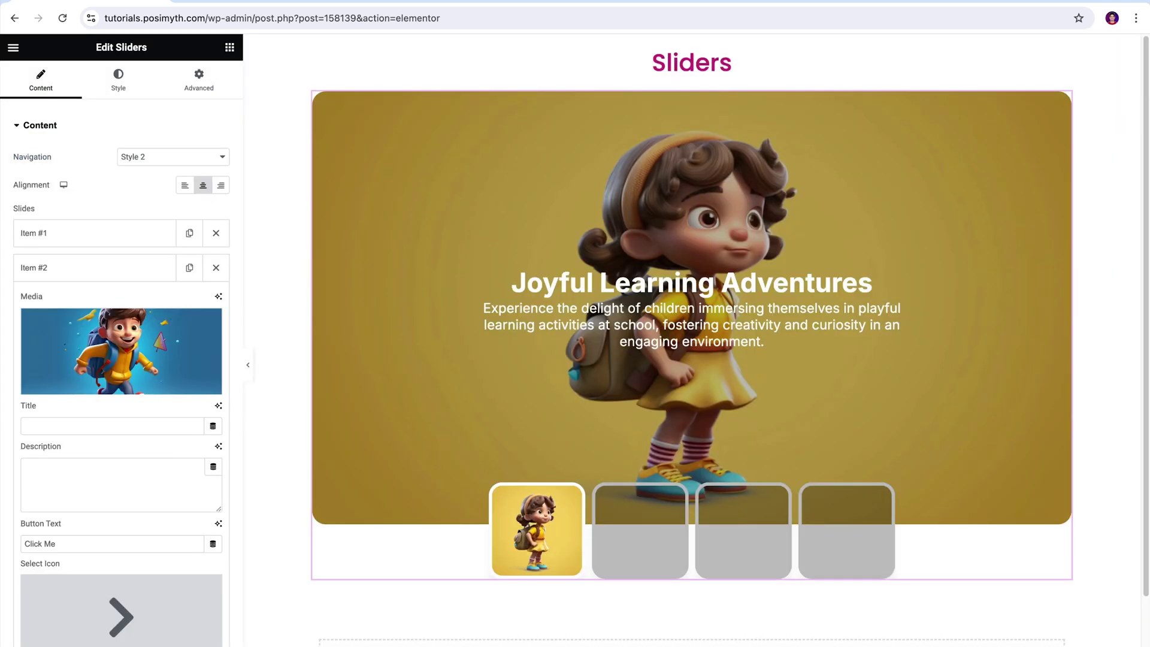
pyautogui.click(652, 570)
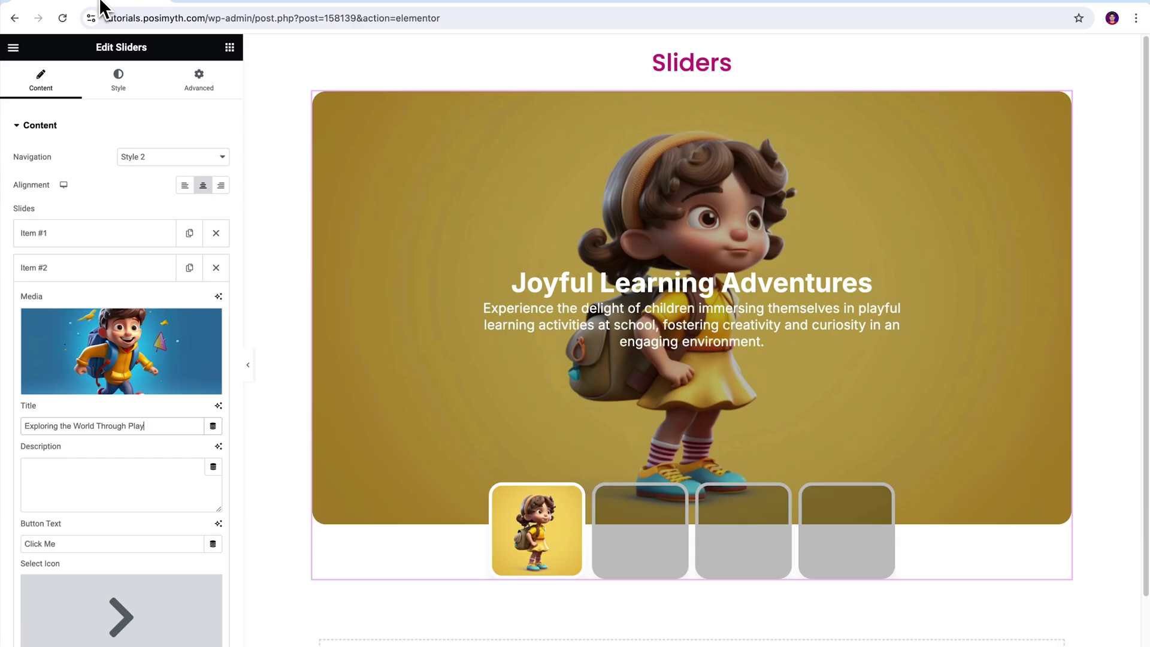
pyautogui.click(64, 467)
pyautogui.write('Witness the joy and wonder as children explore, discover, and learn through interactive play, igniting their imaginations and shaping their educational journey.')
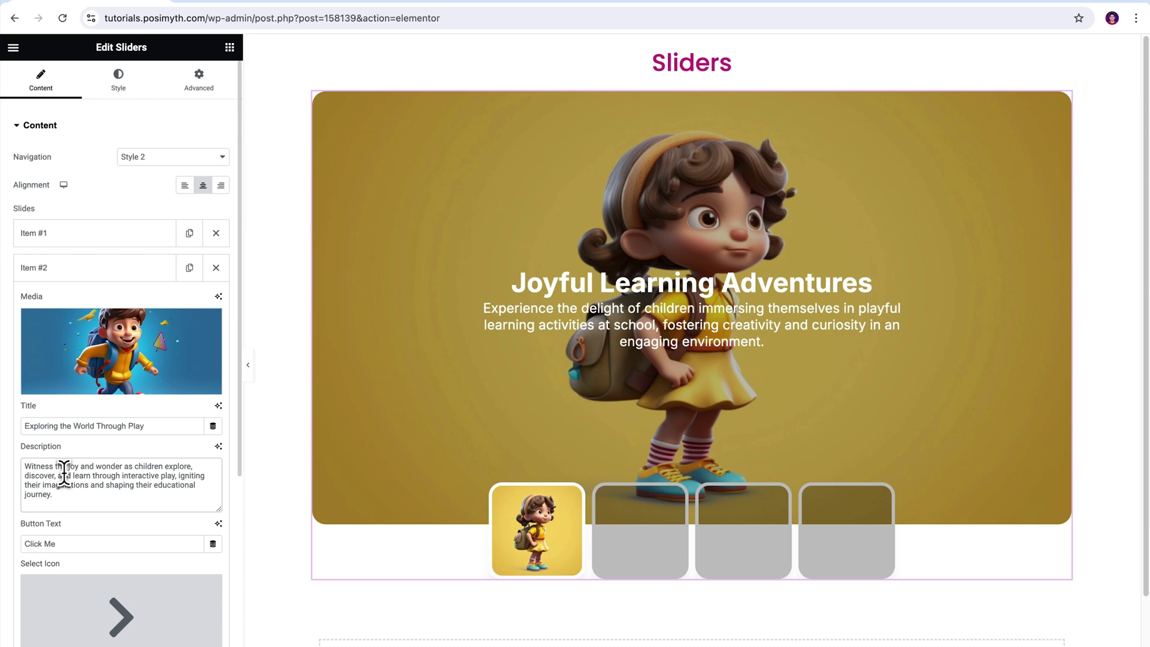
pyautogui.scroll(-4, 82, 509)
# Set the fourth slide's navigation thumbnail to the yellow-cap boy image
pyautogui.click(82, 508)
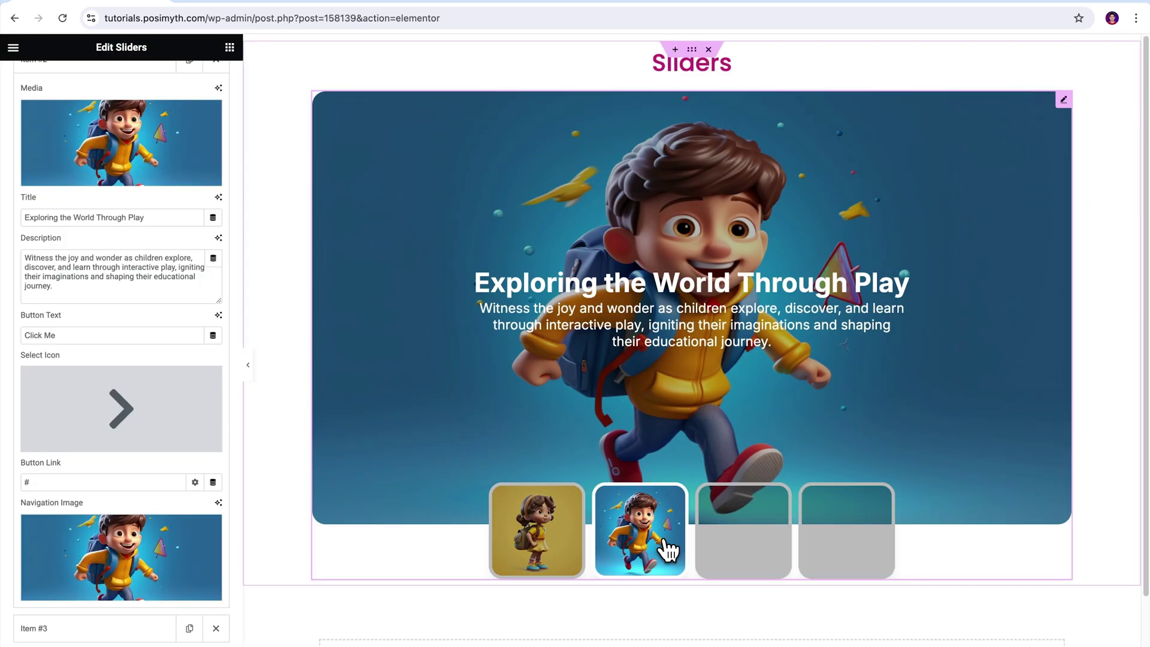
pyautogui.scroll(2, 154, 426)
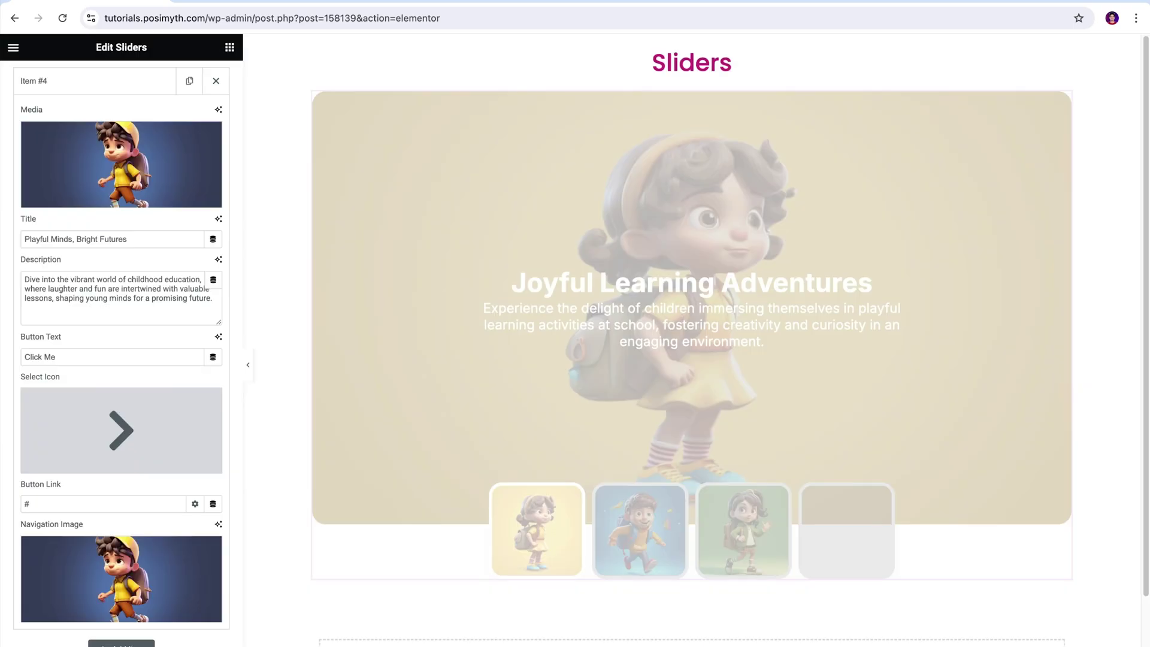
pyautogui.click(856, 556)
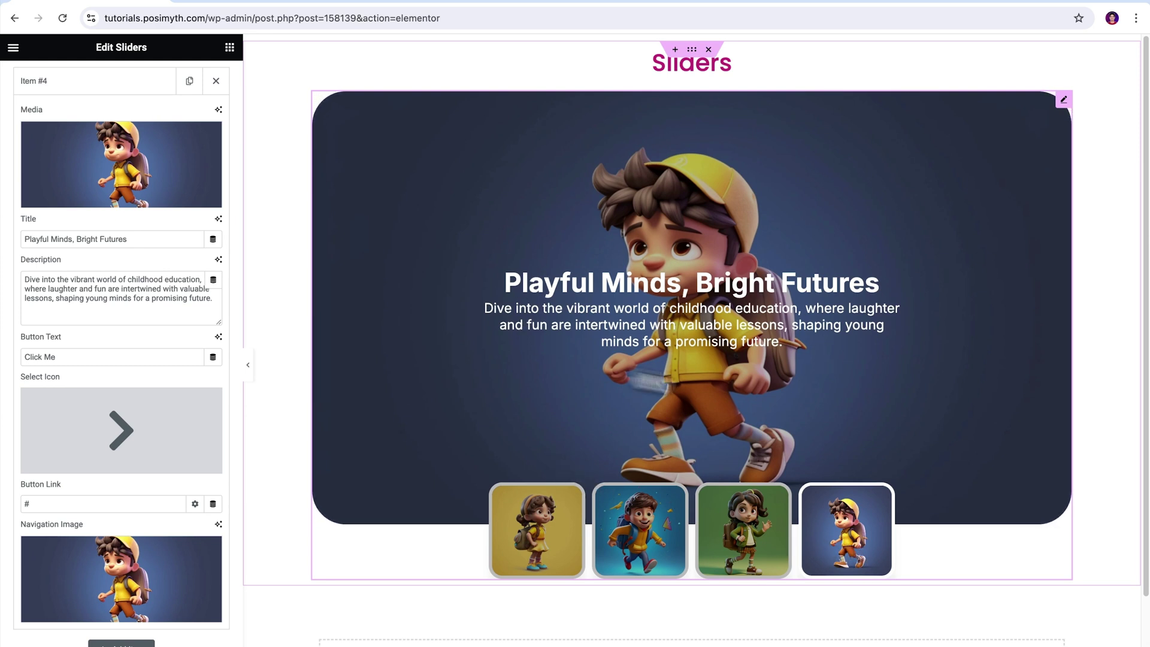
# Save the slider with Update and open the live page preview
pyautogui.click(649, 563)
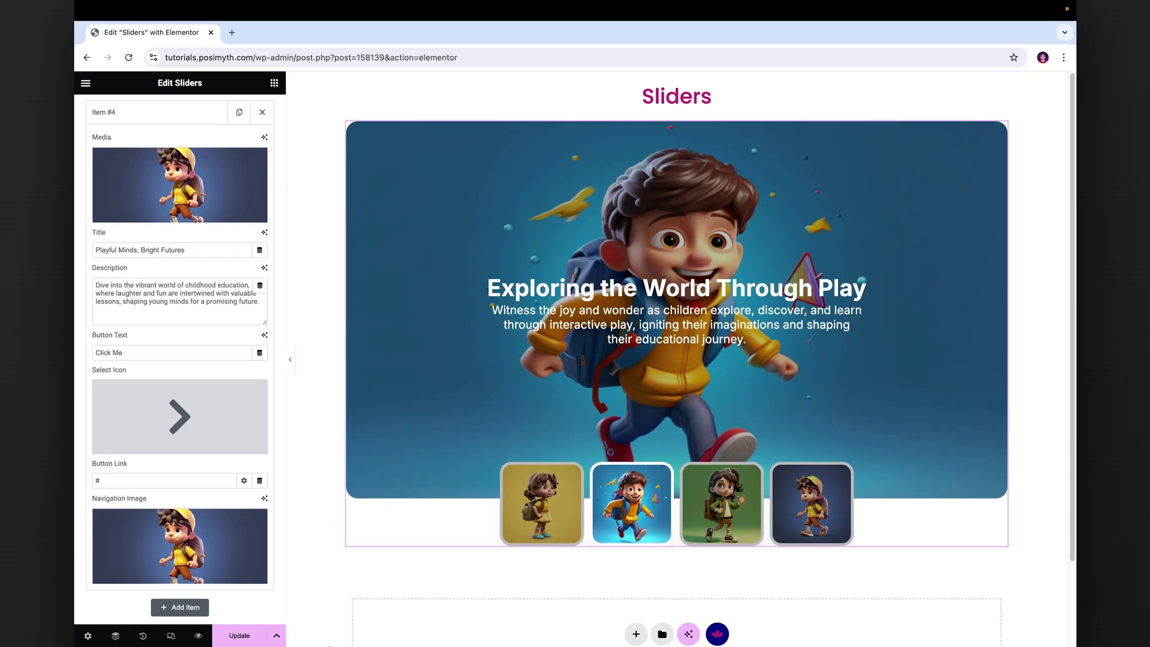
pyautogui.click(239, 635)
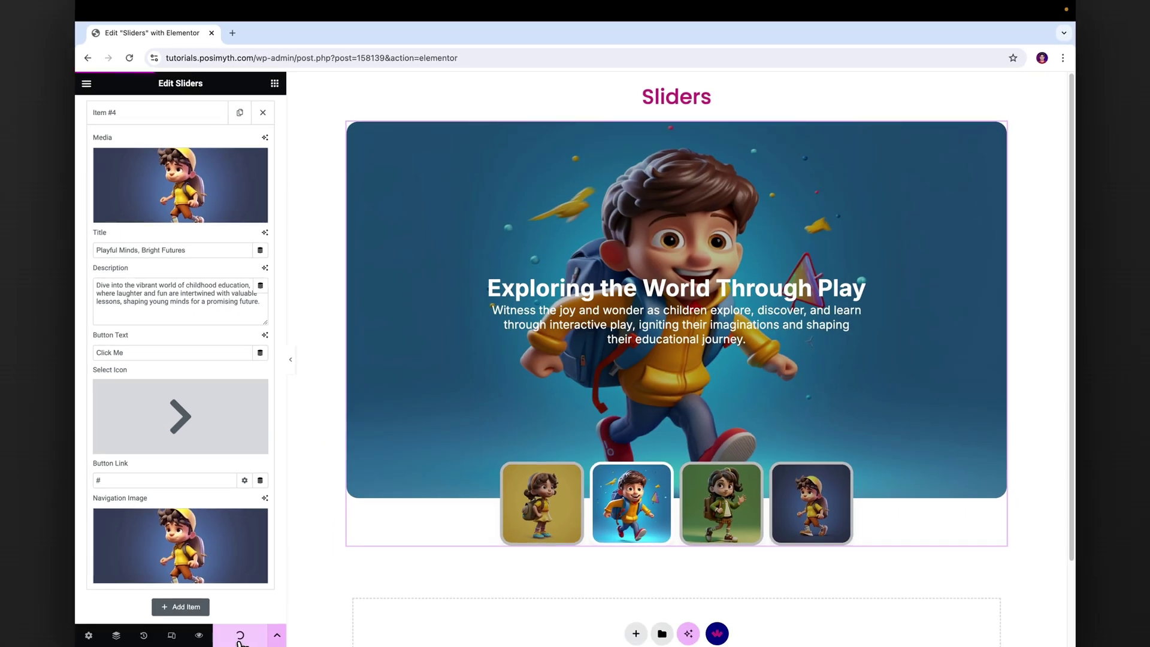
pyautogui.click(199, 635)
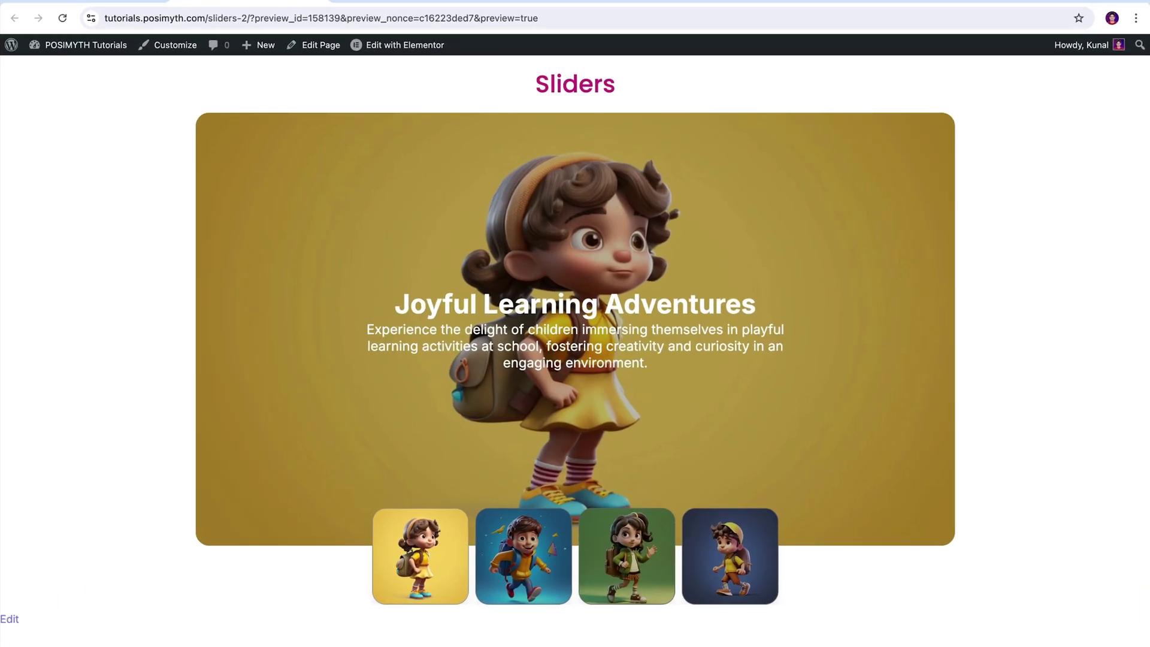
# In the preview, cycle through all four slides, including Building Friendships and Playful Minds, via their thumbnails
pyautogui.click(526, 577)
pyautogui.click(628, 586)
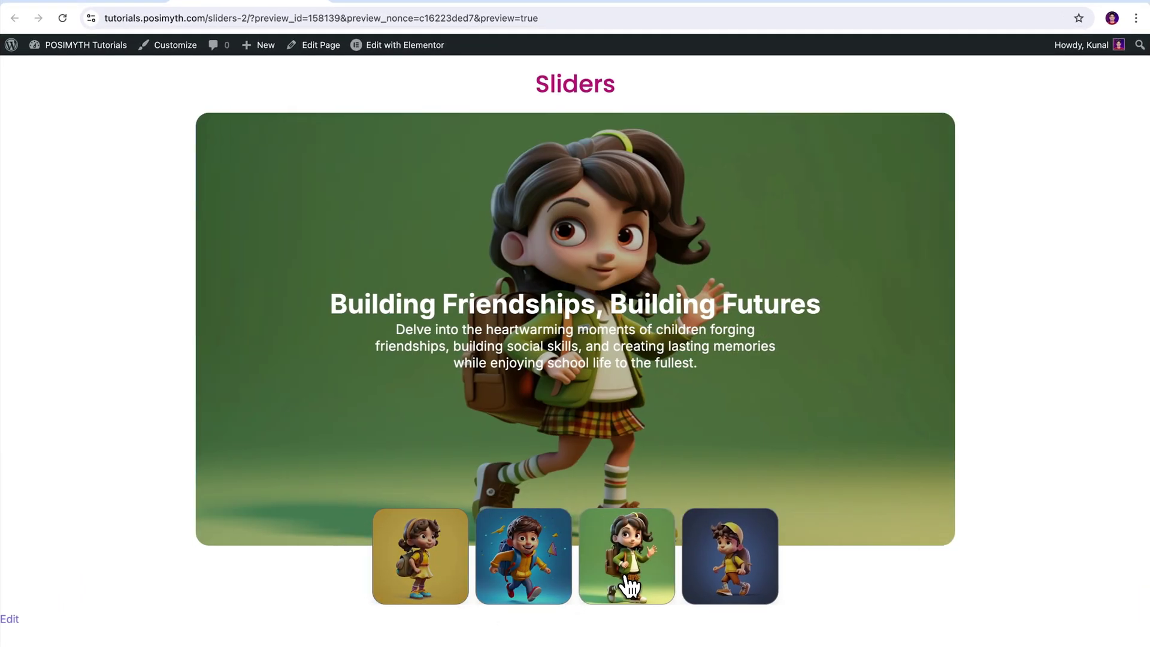
pyautogui.click(736, 584)
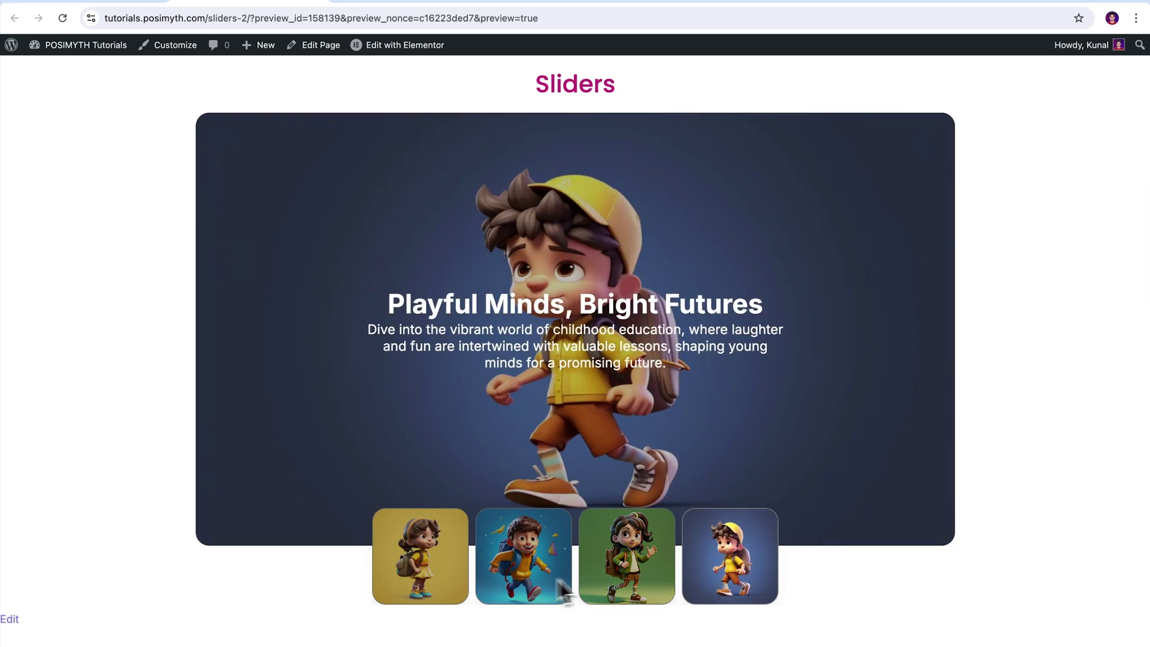
pyautogui.click(444, 579)
pyautogui.click(623, 576)
pyautogui.click(534, 584)
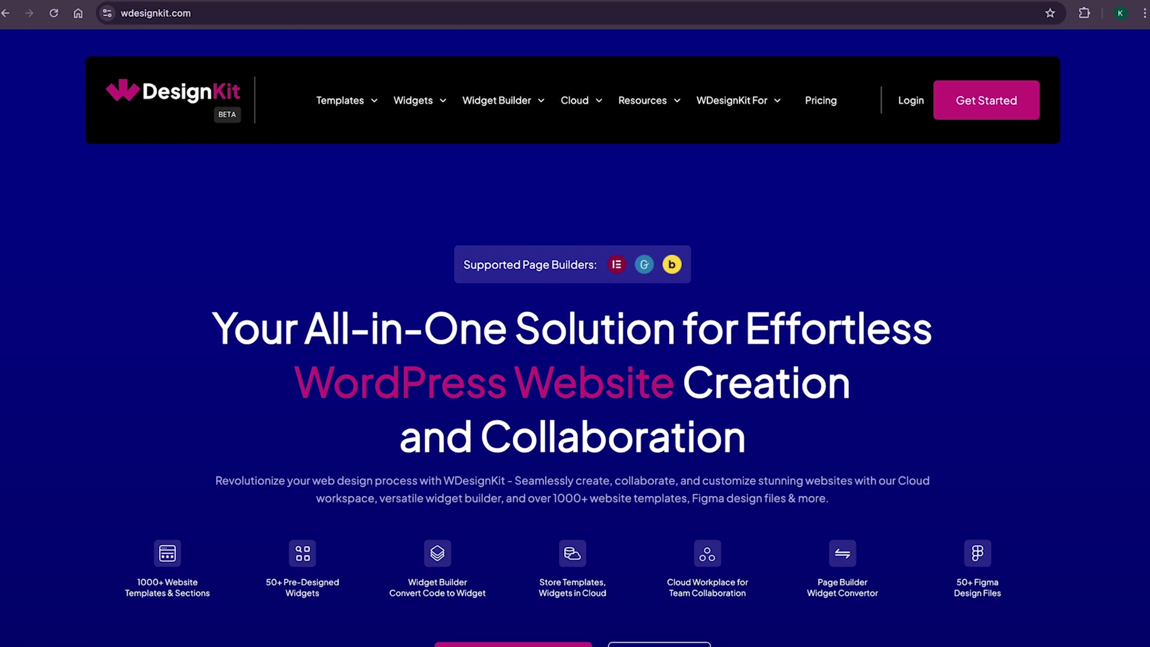
# Review the homepage headings for 2000+ Ready made Templates, Widget Builder and 100+ Widgets for All Page Builders
pyautogui.scroll(-20, 575, 335)
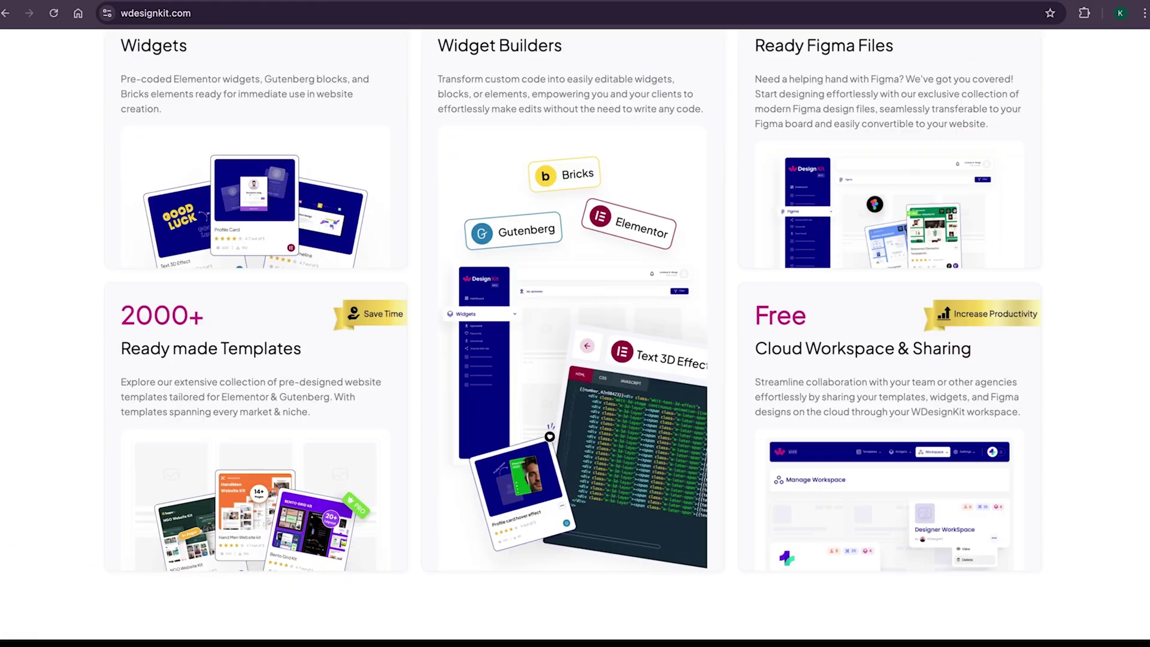
pyautogui.scroll(-10, 574, 335)
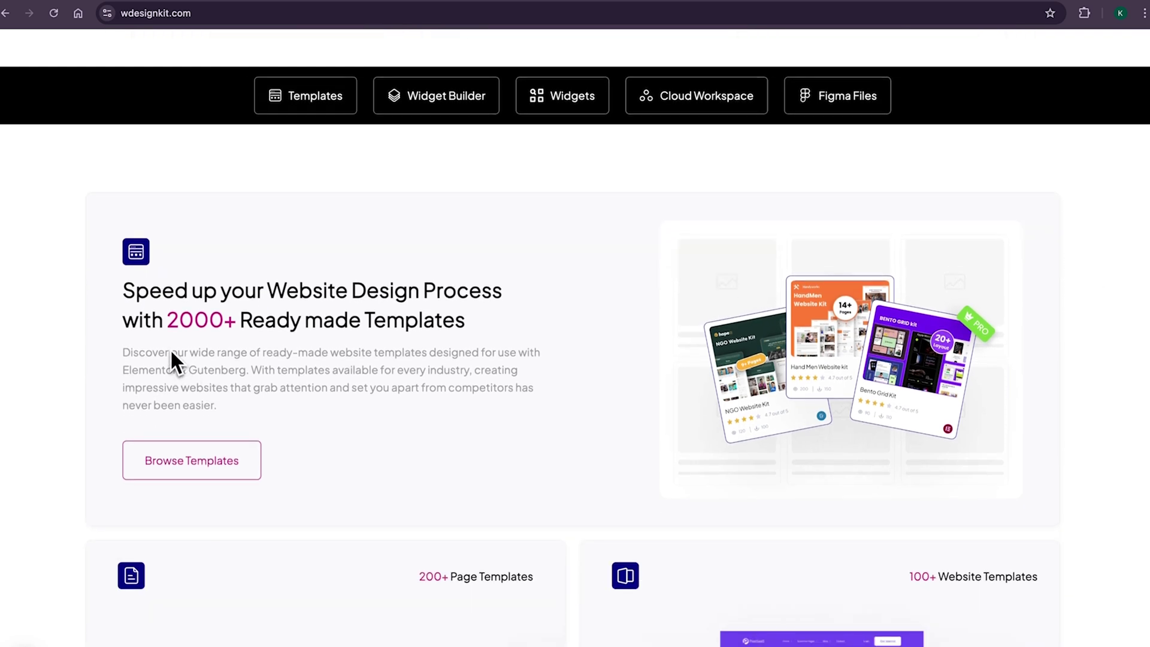
pyautogui.moveTo(167, 330); pyautogui.dragTo(493, 343)
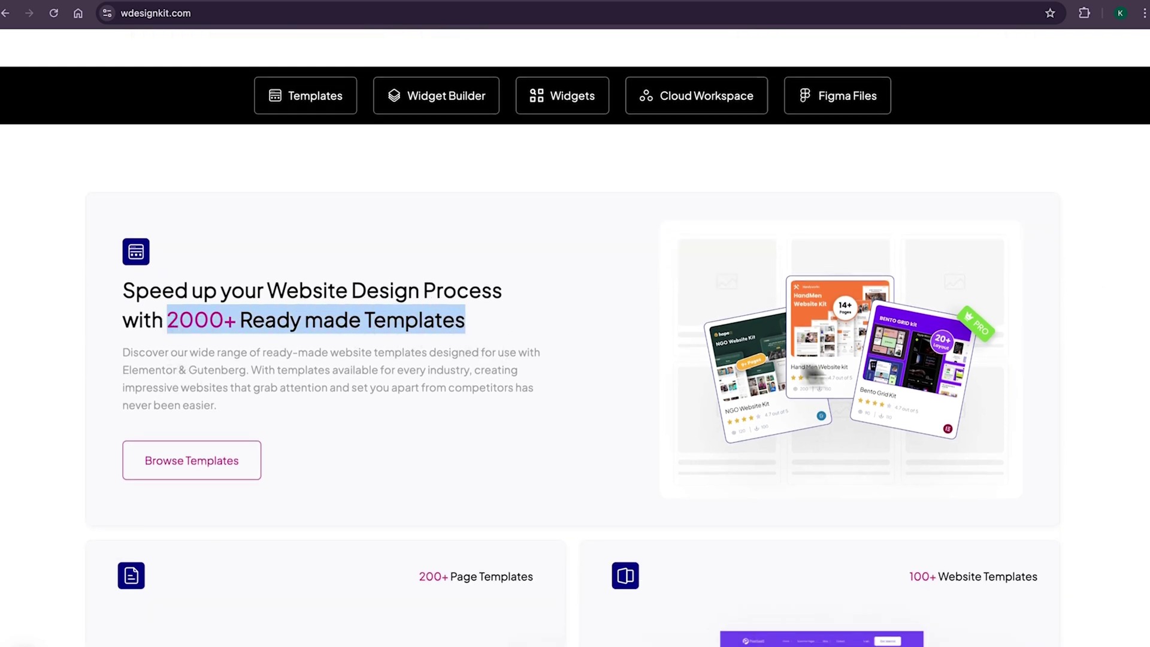
pyautogui.scroll(-15, 721, 392)
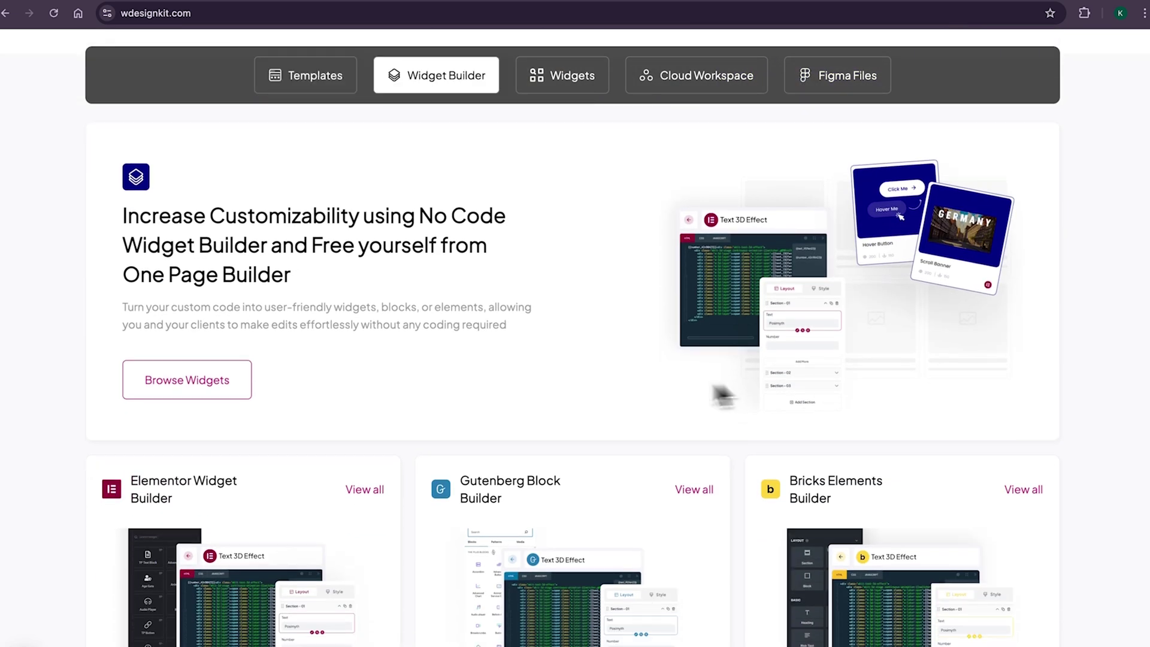
pyautogui.moveTo(123, 239); pyautogui.dragTo(310, 278)
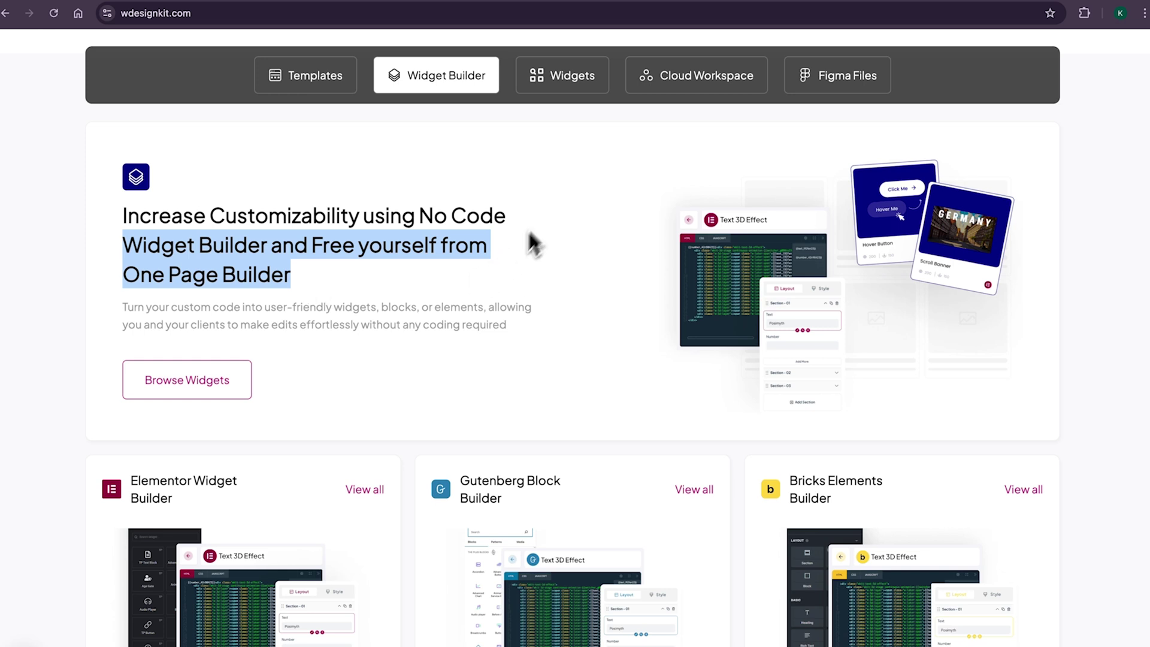
pyautogui.click(571, 99)
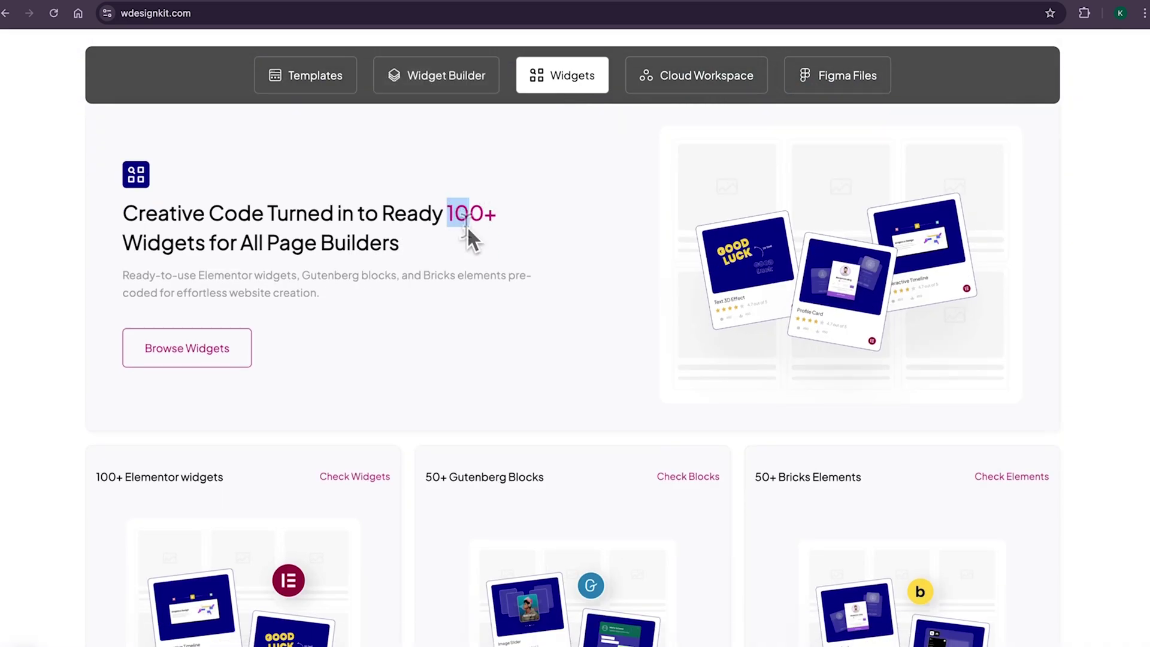
pyautogui.moveTo(467, 227); pyautogui.dragTo(474, 237)
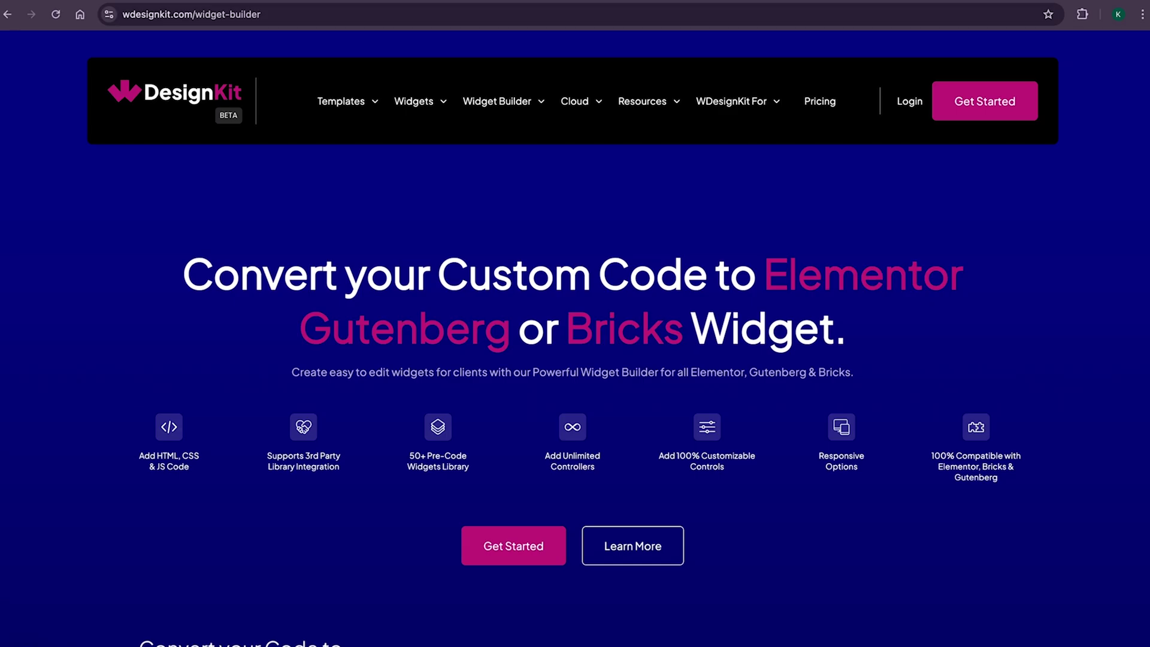
# Scroll down through the Elementor, Gutenberg and Bricks sections of the Widget Builder page and back up
pyautogui.scroll(-15, 872, 491)
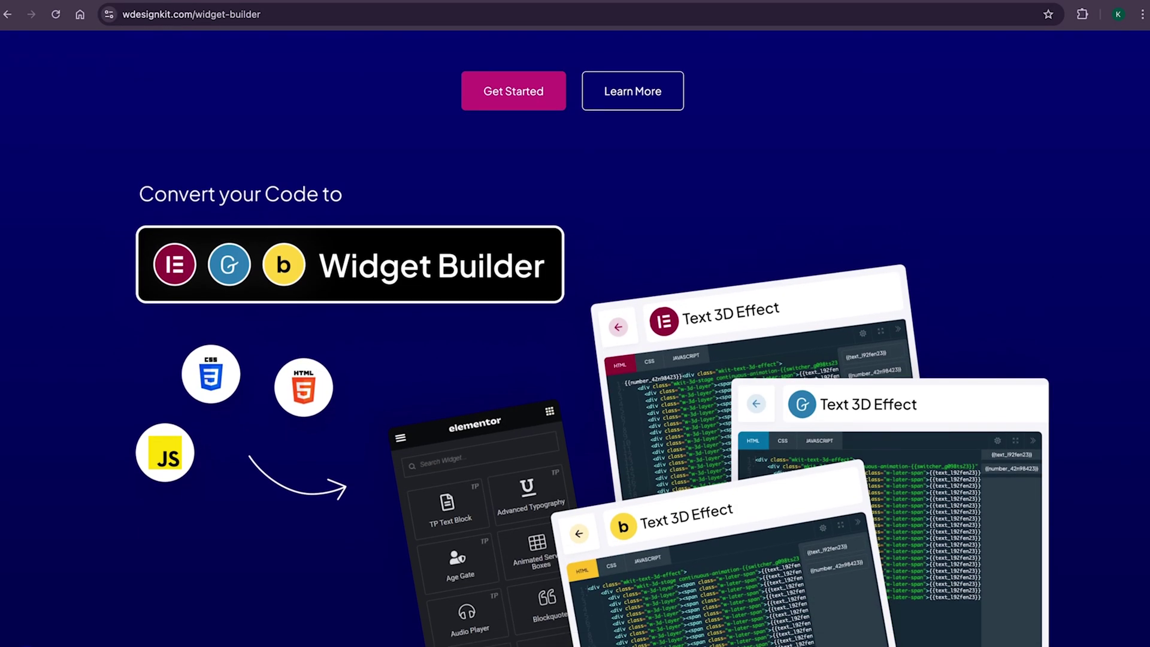
pyautogui.scroll(-7, 575, 335)
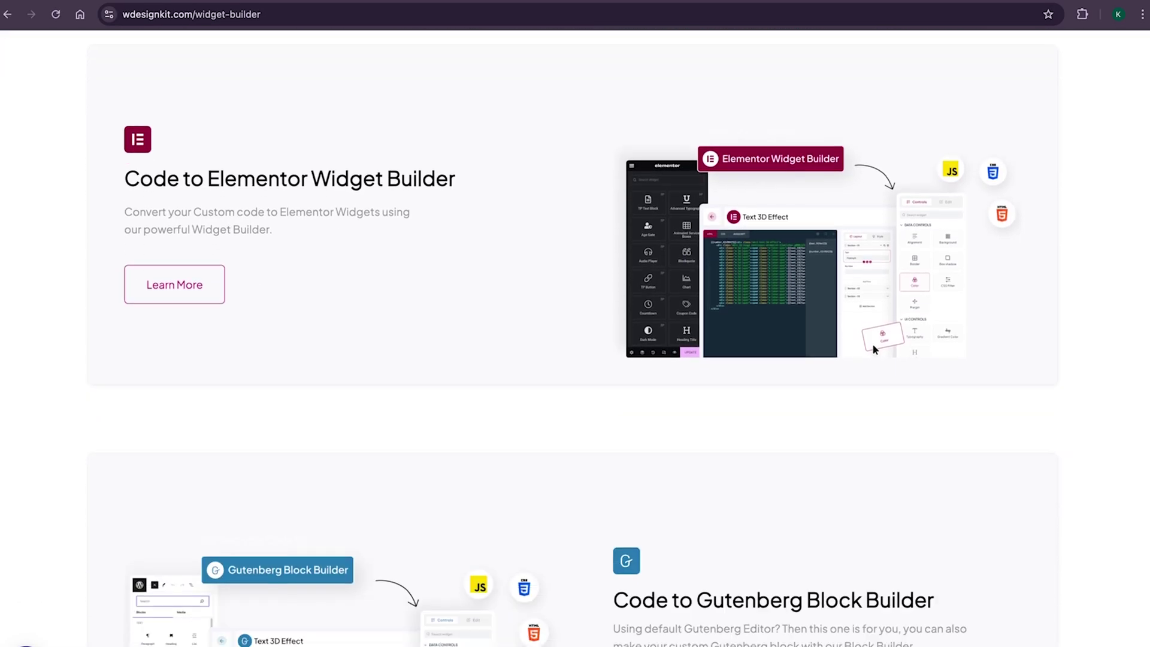
pyautogui.scroll(-7, 575, 335)
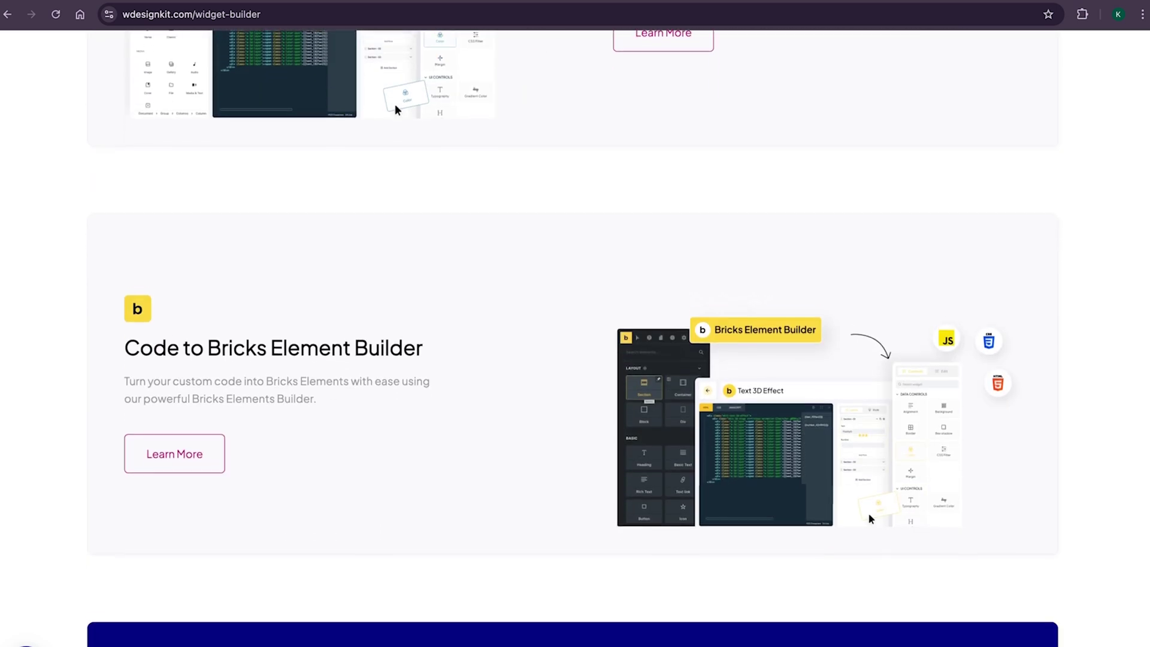
pyautogui.scroll(20, 575, 336)
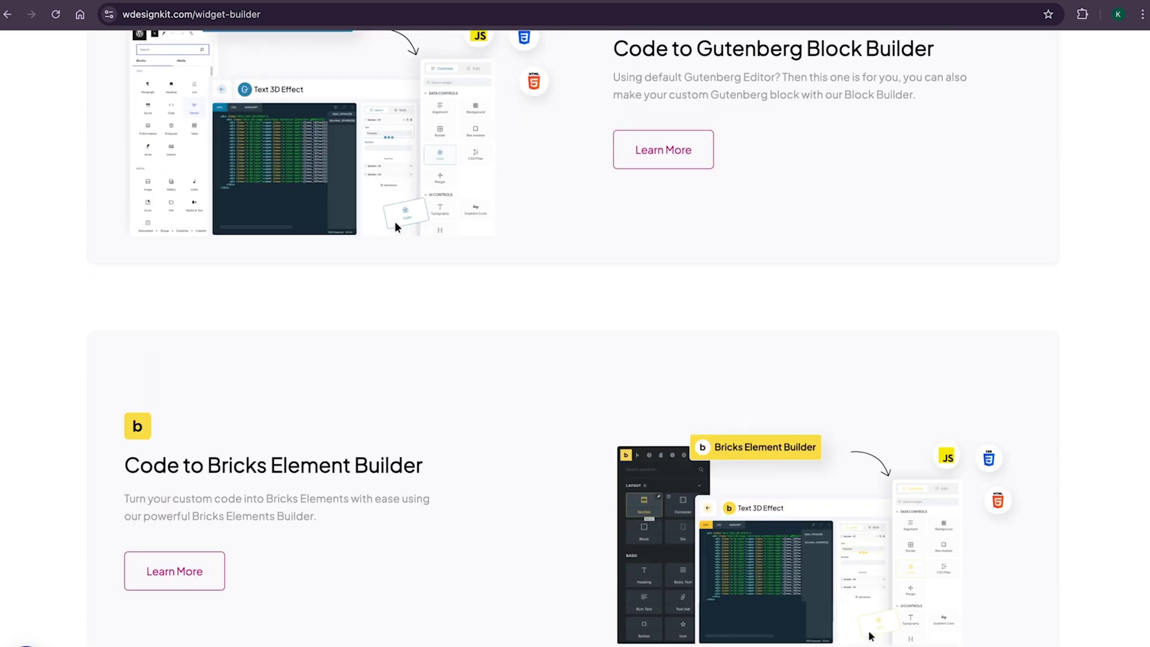
pyautogui.scroll(3, 575, 336)
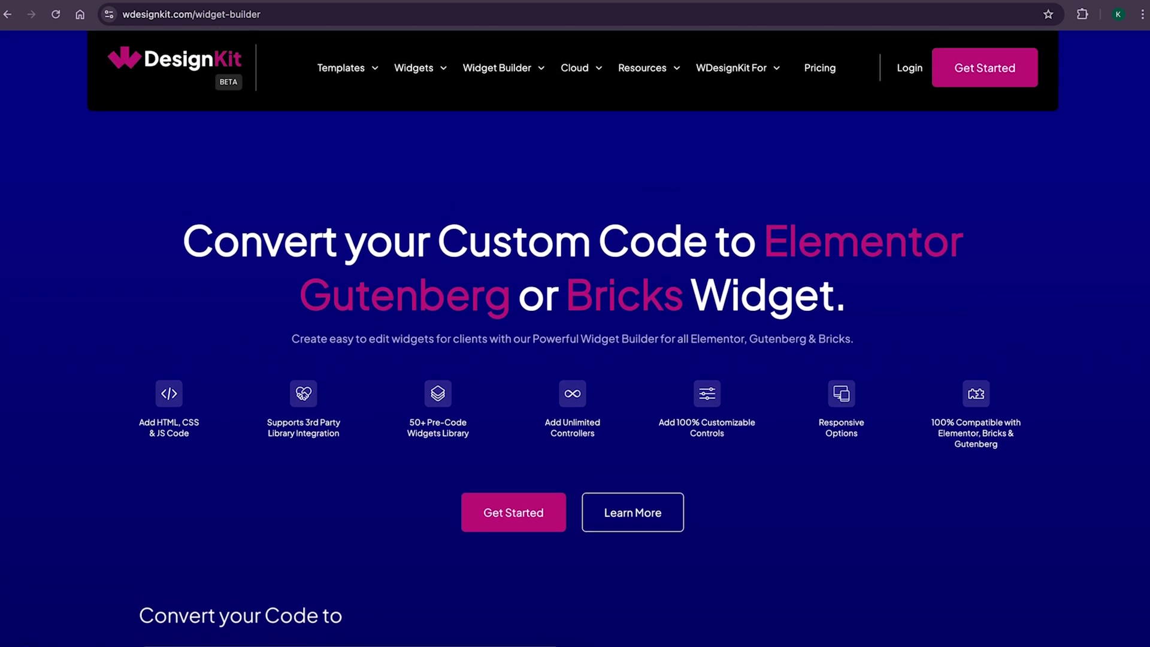
pyautogui.scroll(1, 574, 335)
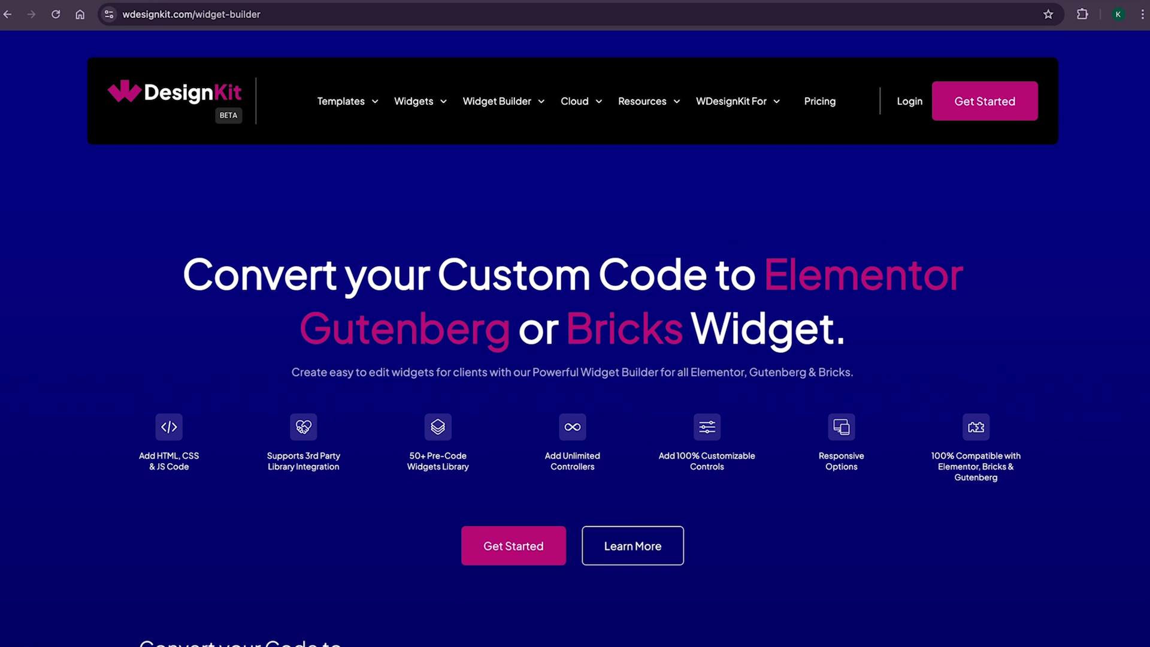
# Go to Cloud Workspace and highlight its Upload your Created Widgets and collaboration features
pyautogui.moveTo(576, 105)
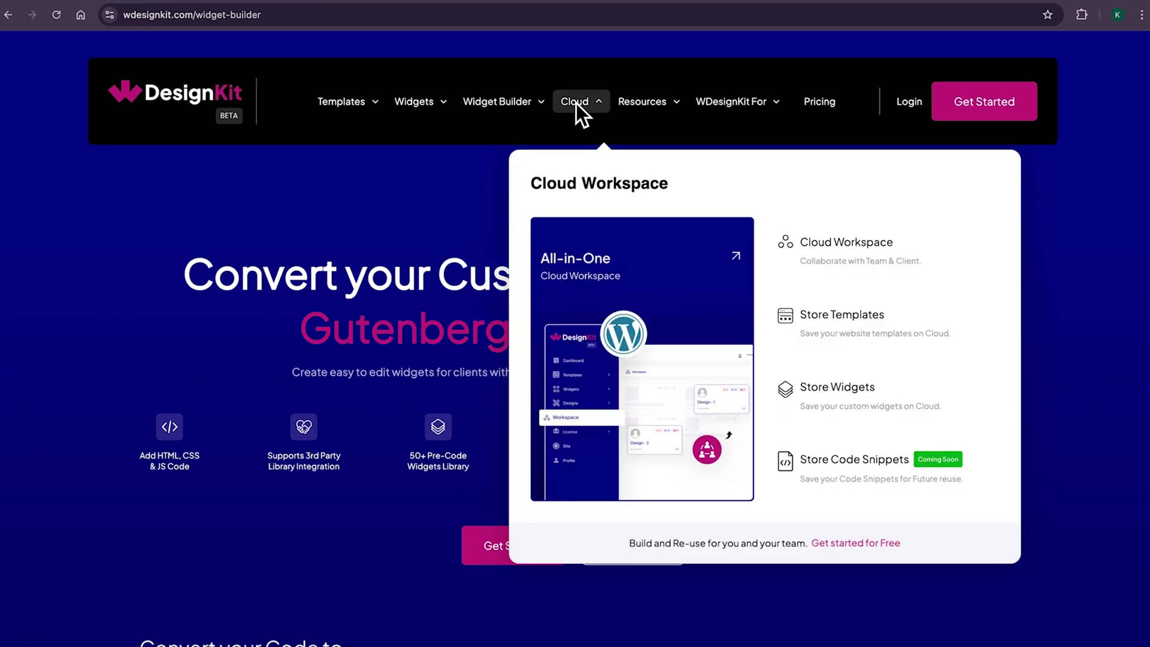
pyautogui.click(849, 254)
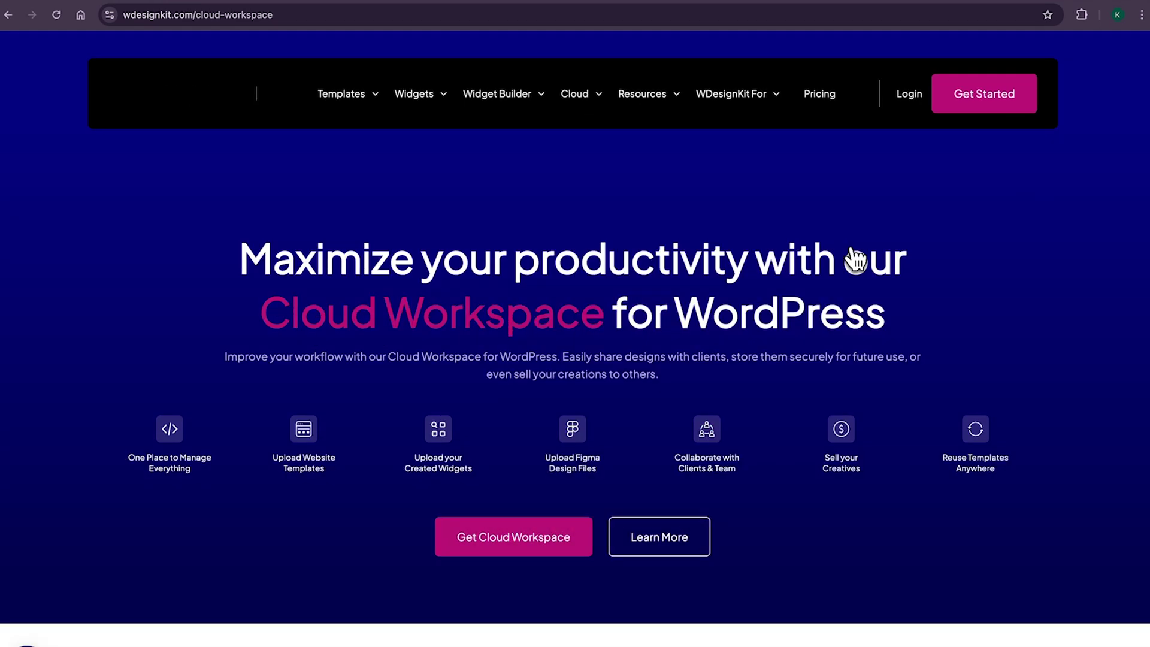
pyautogui.moveTo(411, 477); pyautogui.dragTo(424, 478)
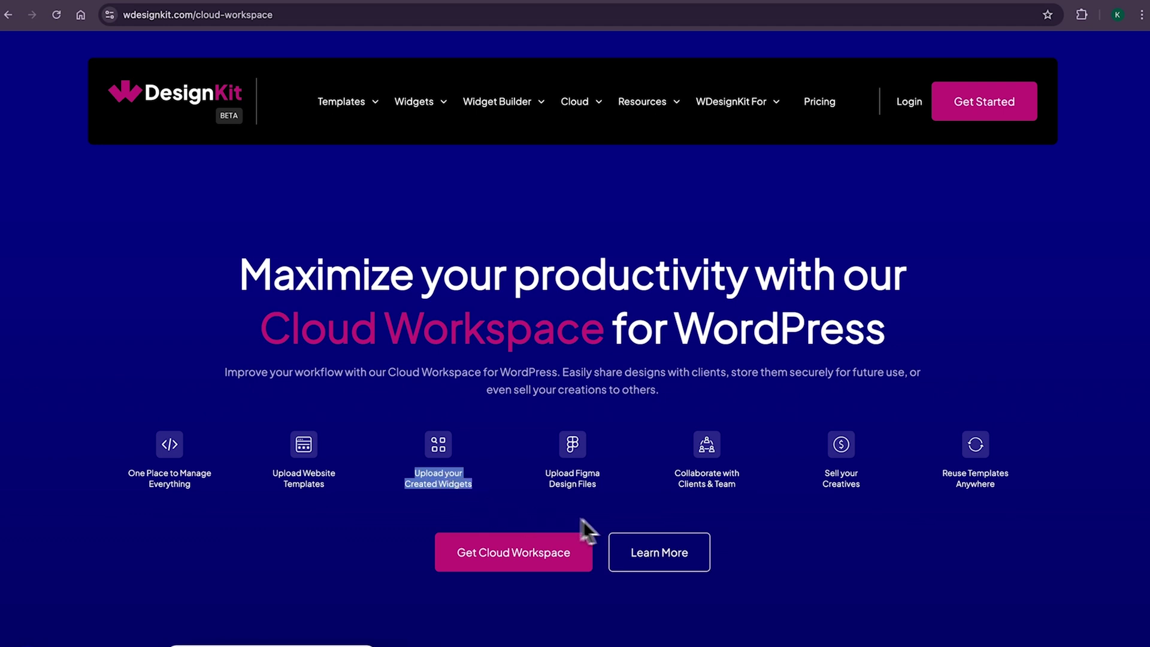
pyautogui.moveTo(673, 476); pyautogui.dragTo(731, 486)
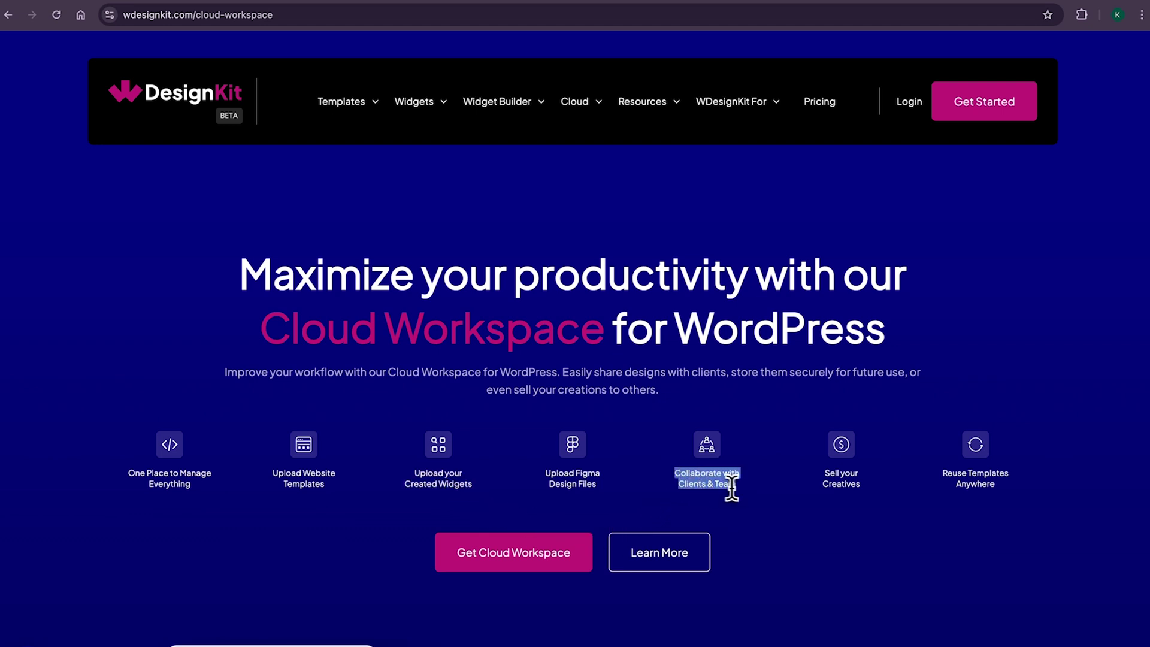
# Return to the WDesignKit home page via the logo and highlight the start of its headline
pyautogui.click(177, 103)
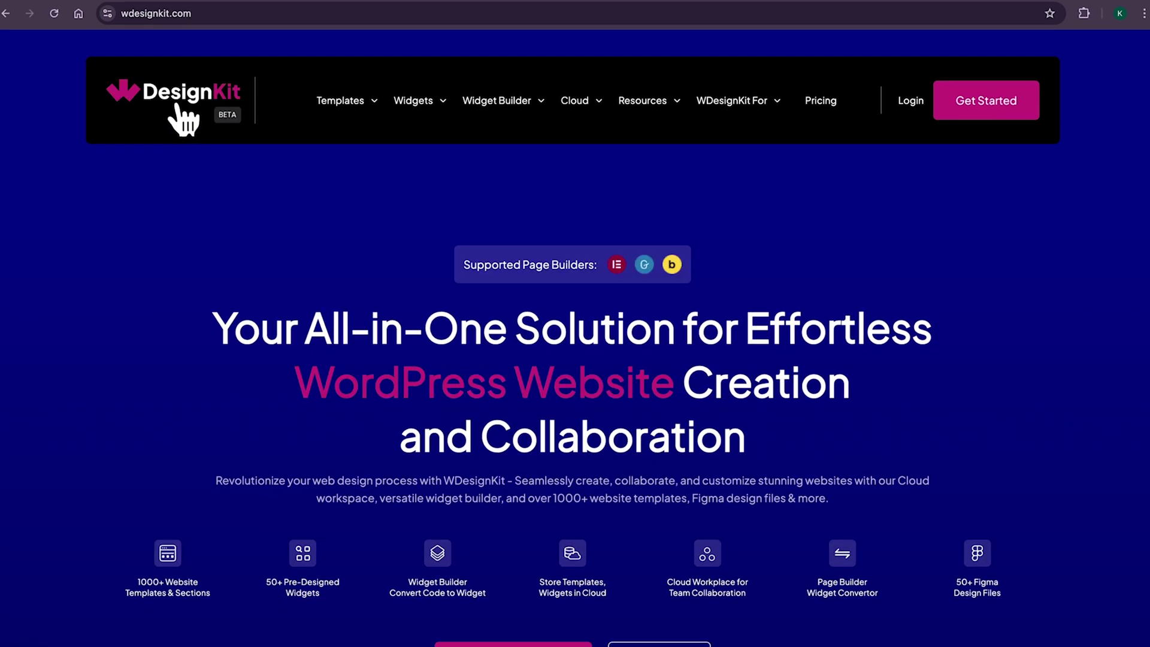
pyautogui.moveTo(306, 327); pyautogui.dragTo(665, 336)
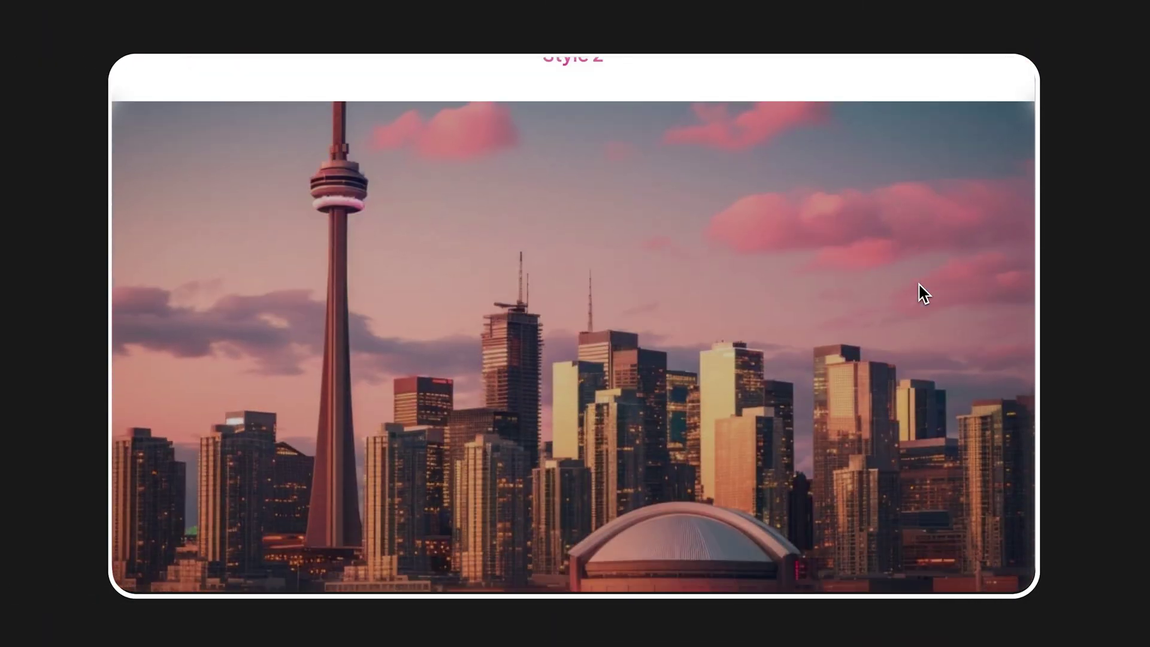
# Scroll past the CANADA and GERMANY slider banners down to the MEXICO slide
pyautogui.scroll(-10, 924, 294)
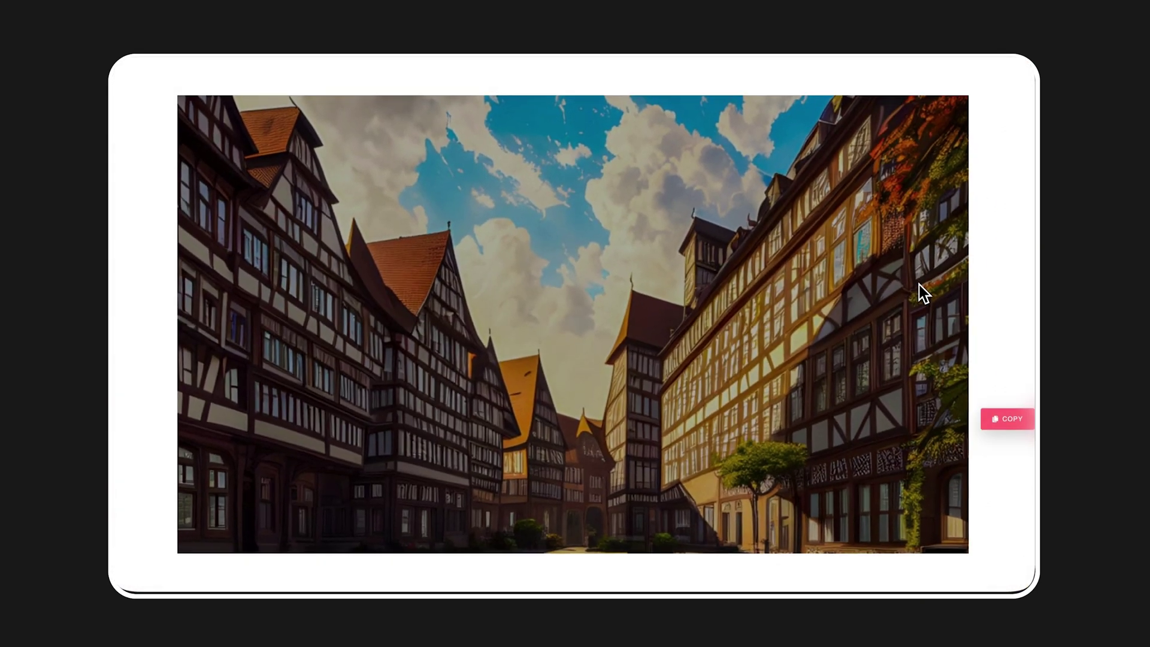
pyautogui.scroll(-10, 923, 292)
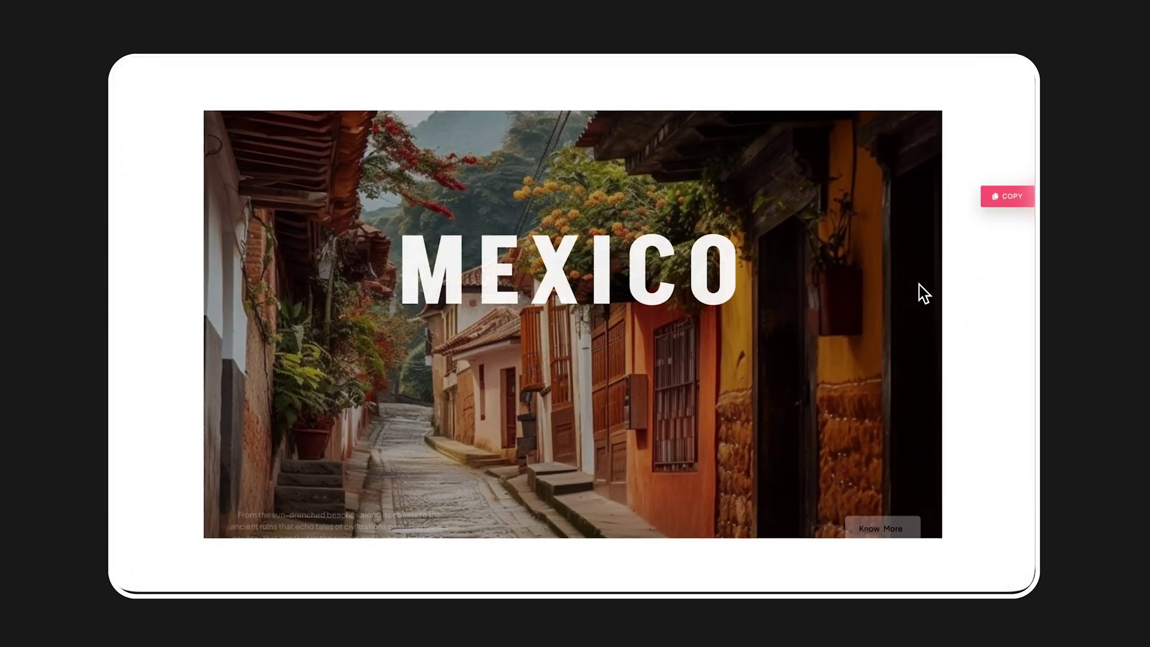